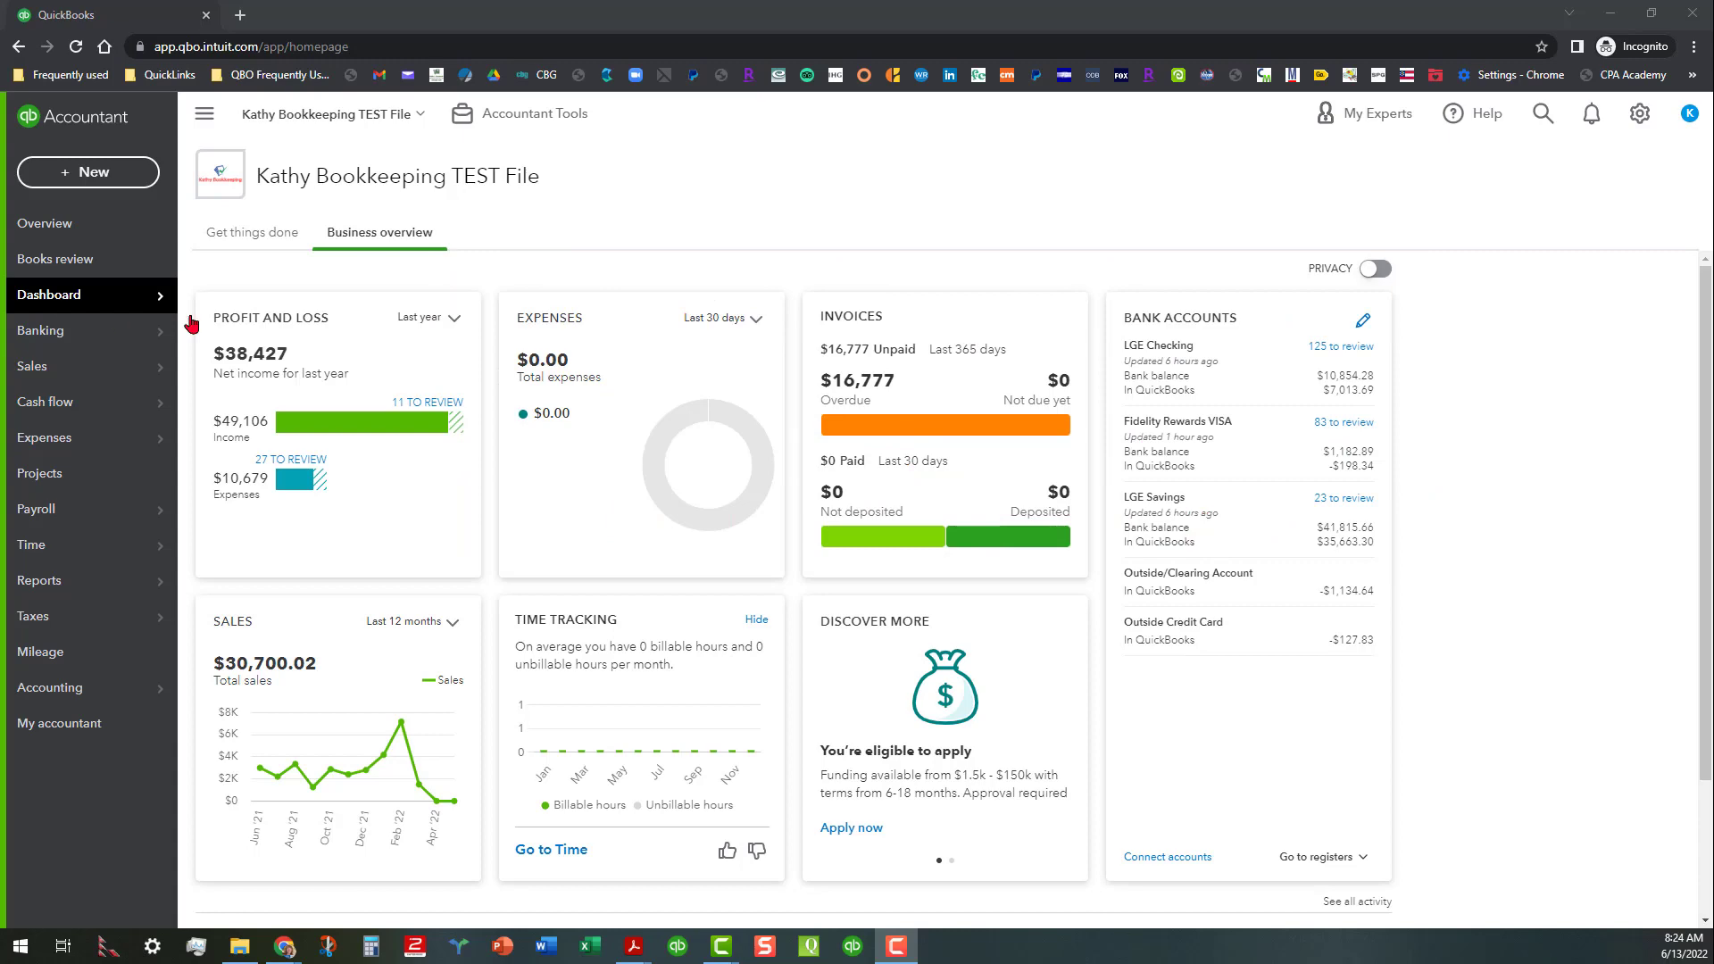
# Step: Turn on Close the books in the Accounting section of the advanced account settings
pyautogui.click(1640, 115)
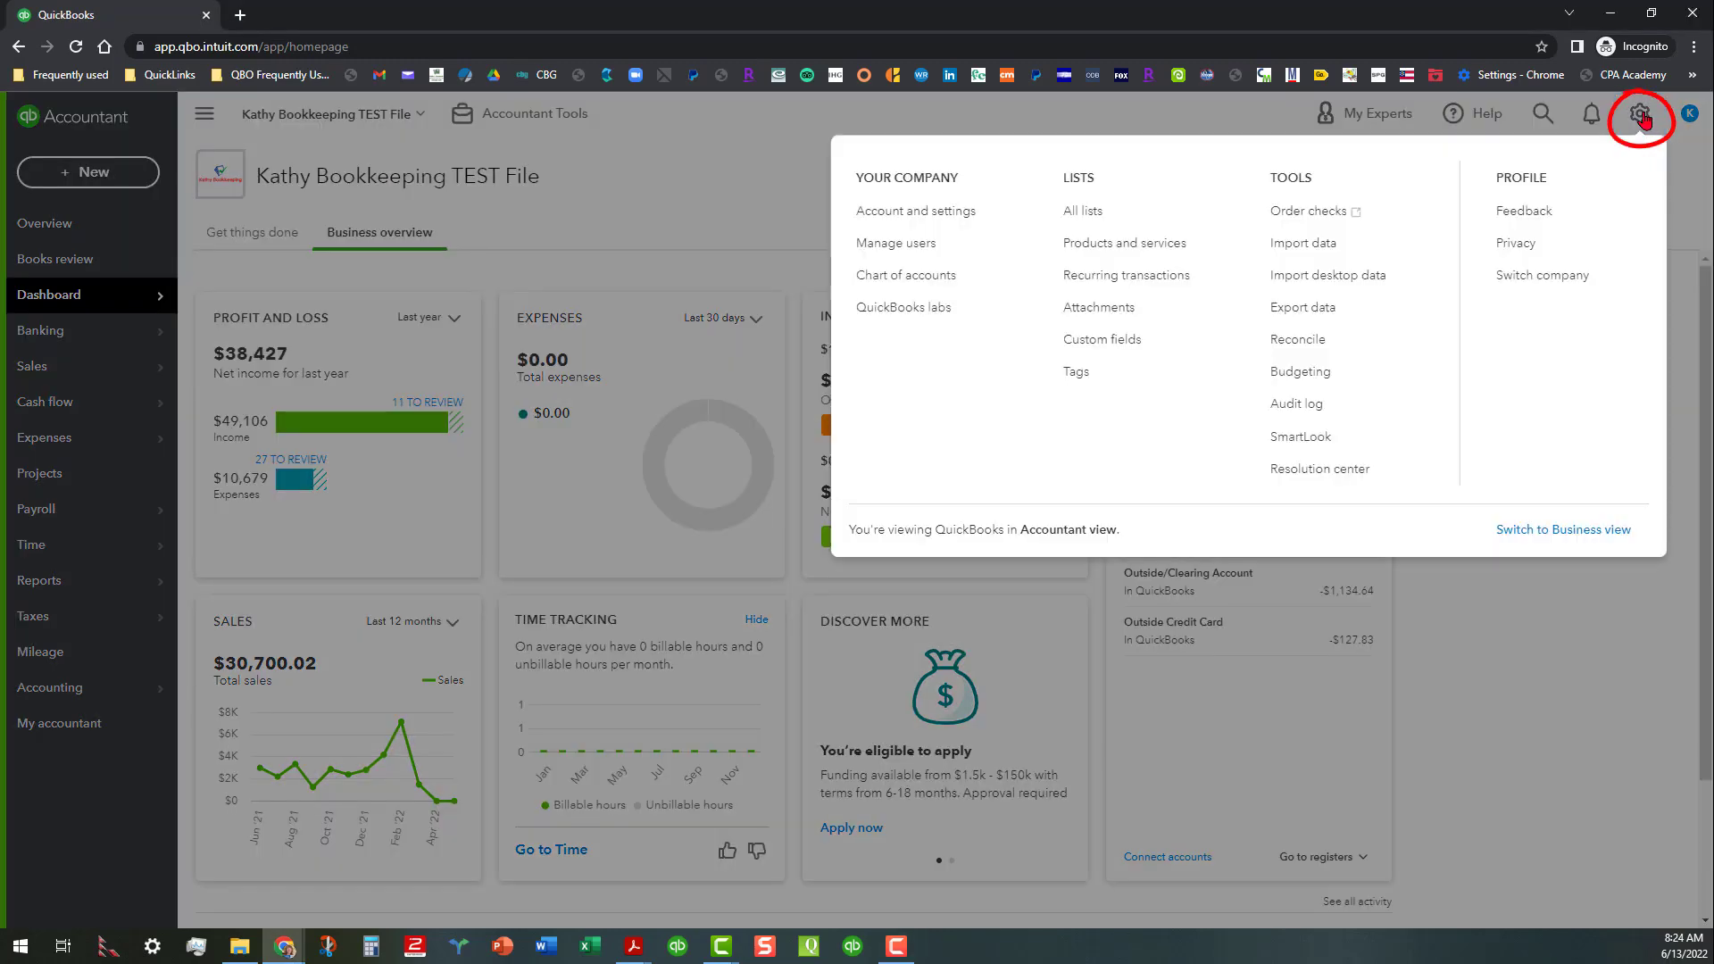
pyautogui.click(905, 217)
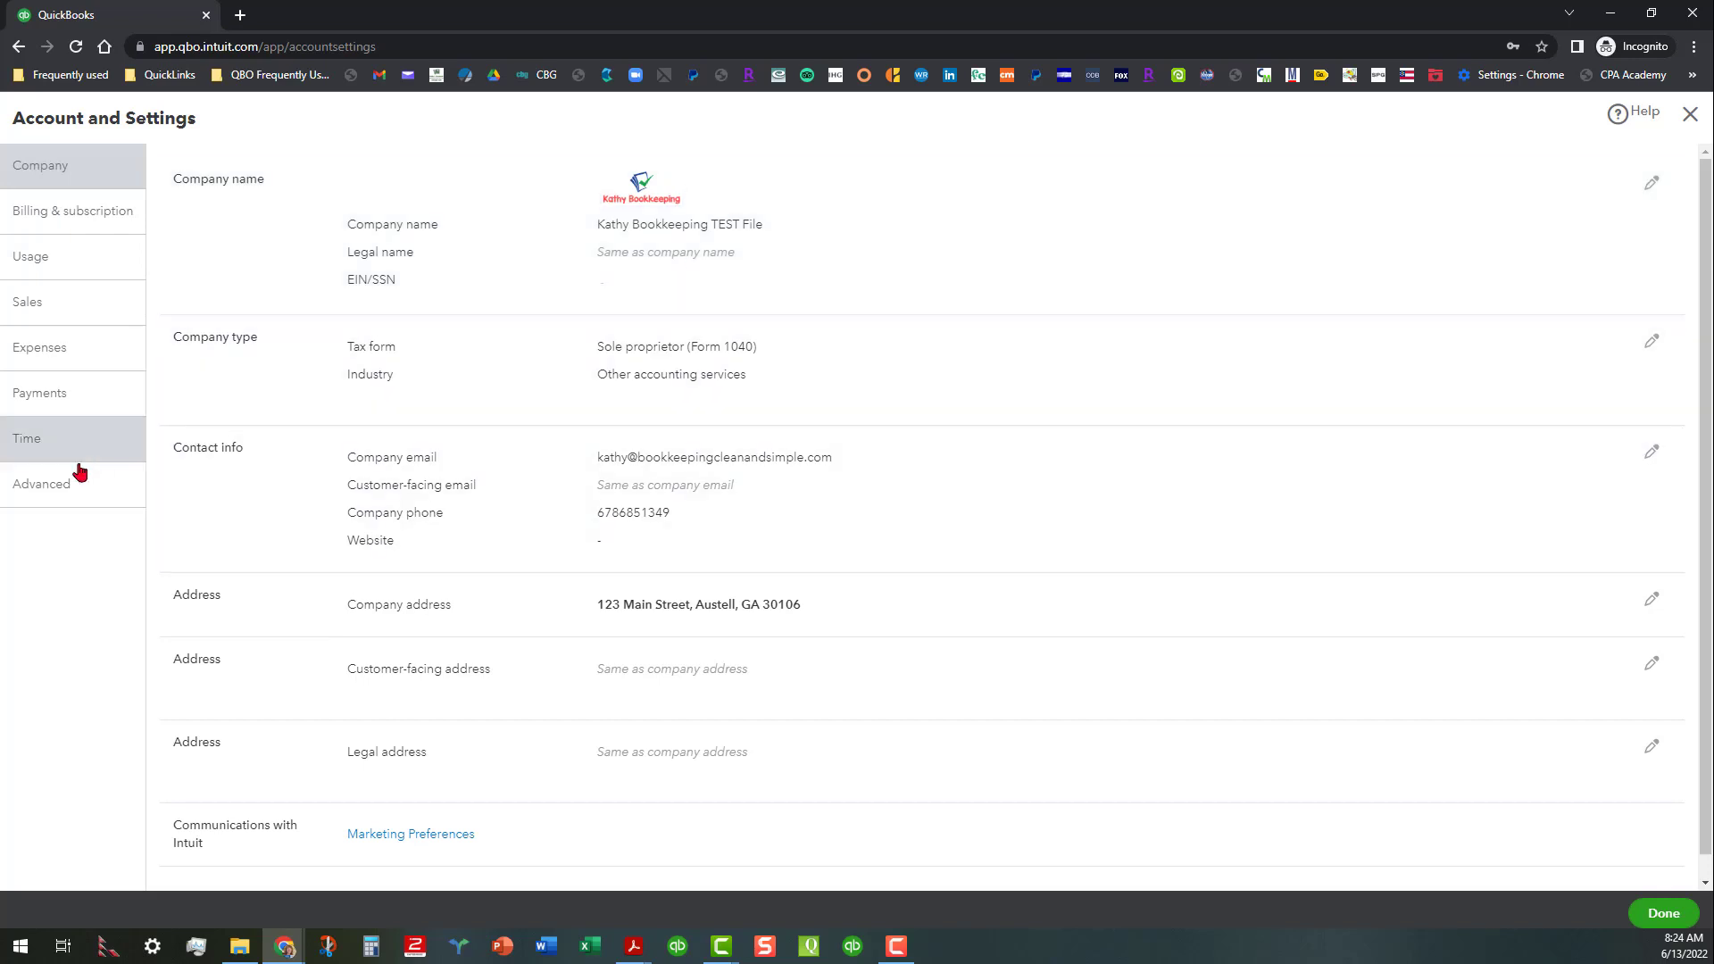
pyautogui.click(65, 488)
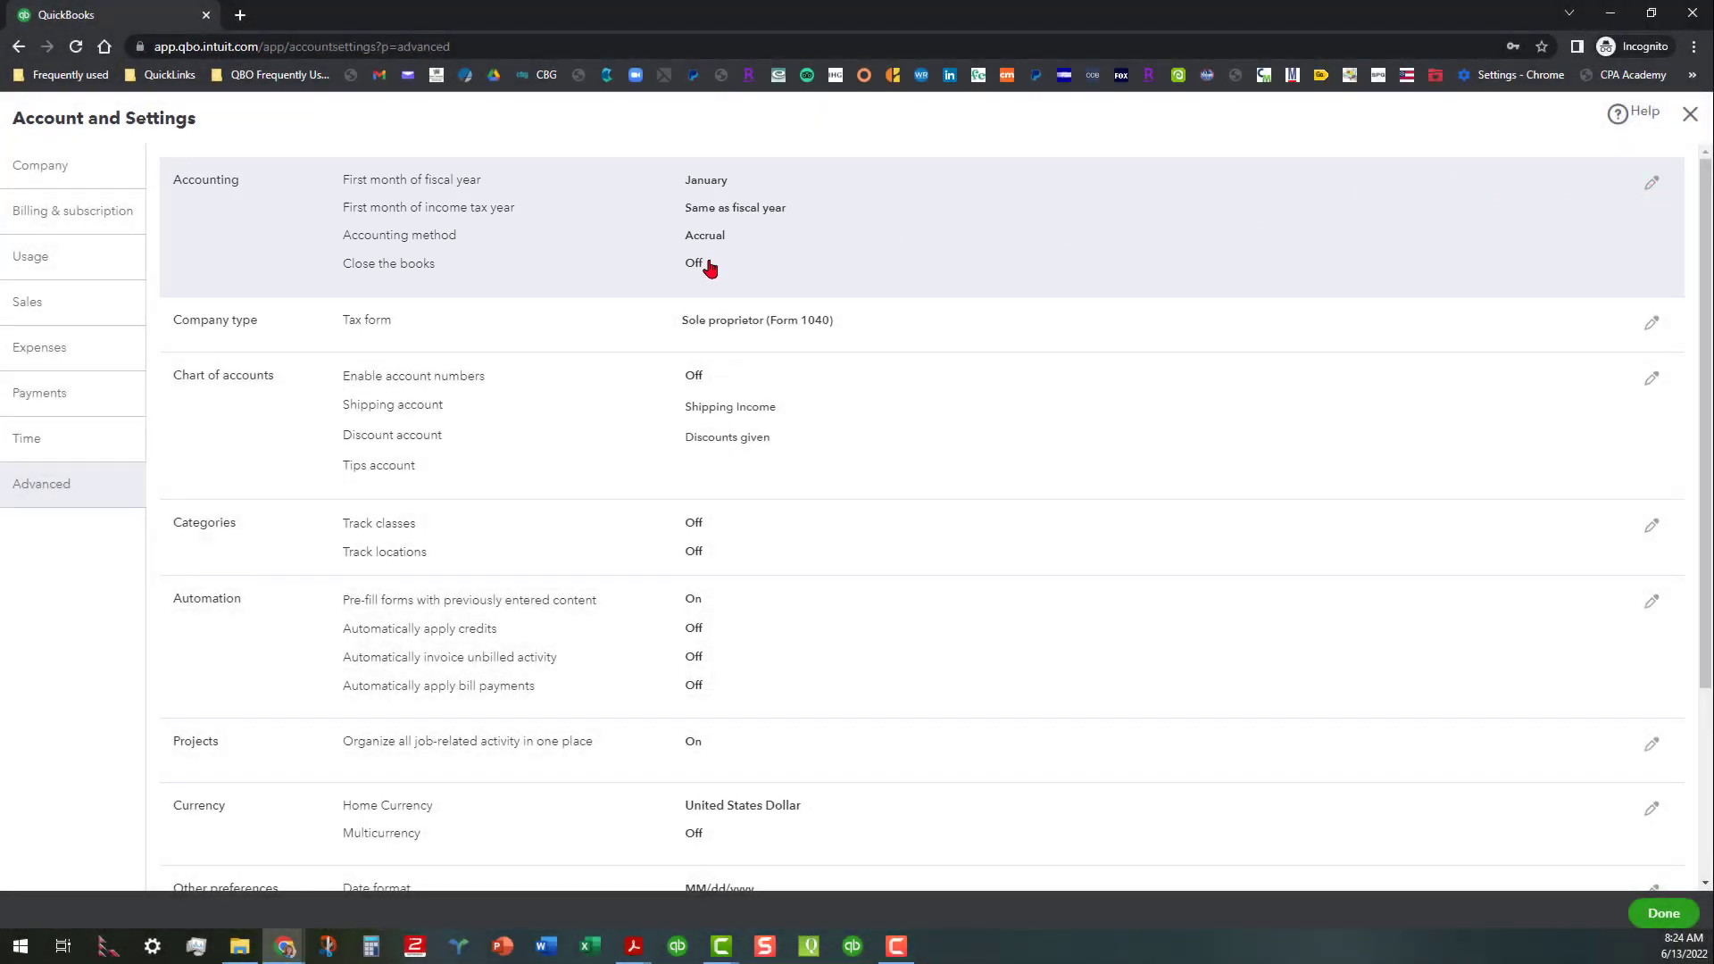
pyautogui.click(696, 270)
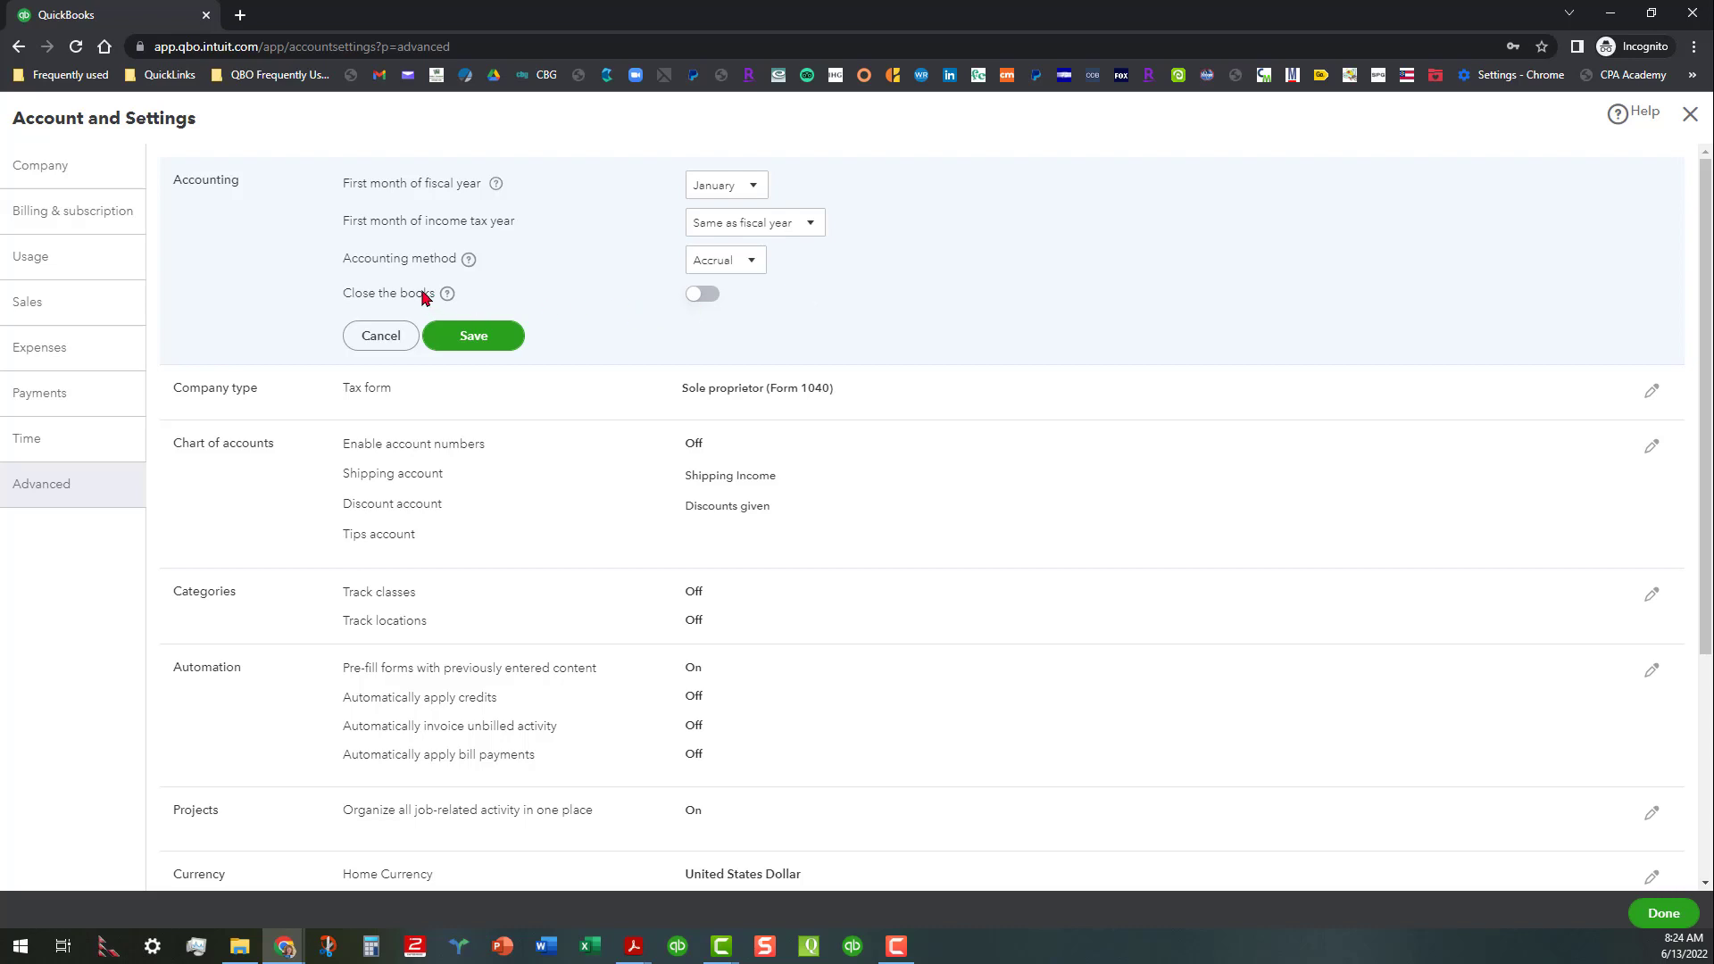
pyautogui.click(700, 294)
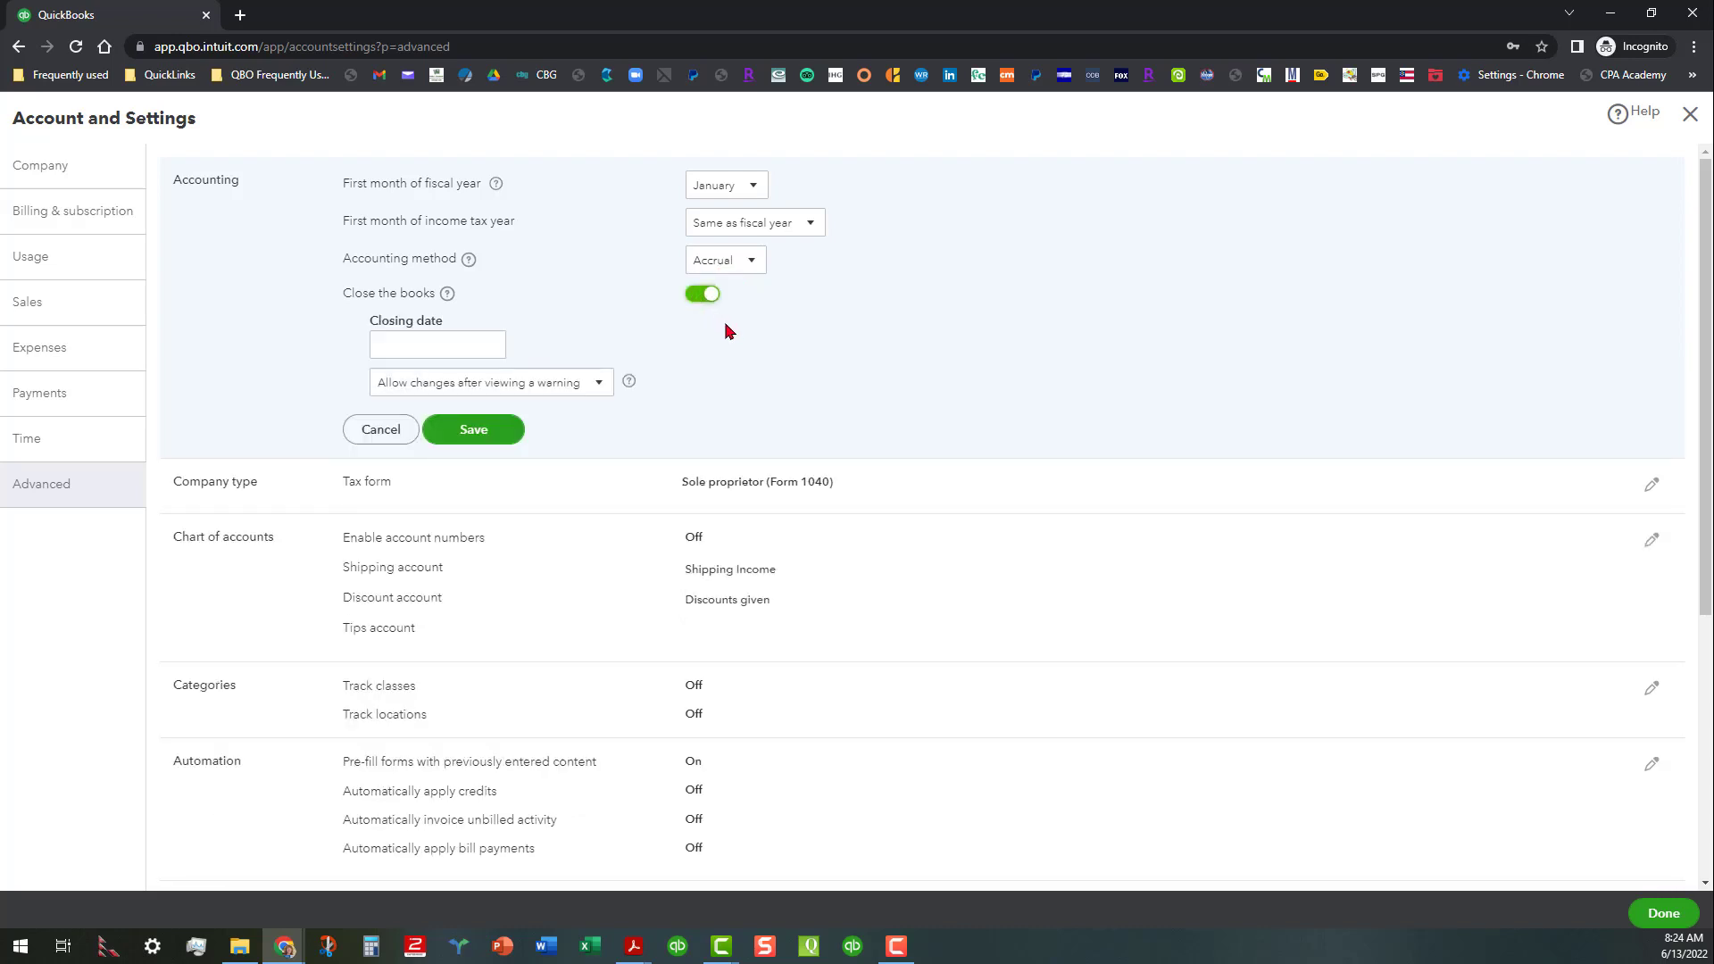
# Step: Set the closing date to 05/31/2022 and choose "Allow changes after viewing a warning and entering password"
pyautogui.click(478, 344)
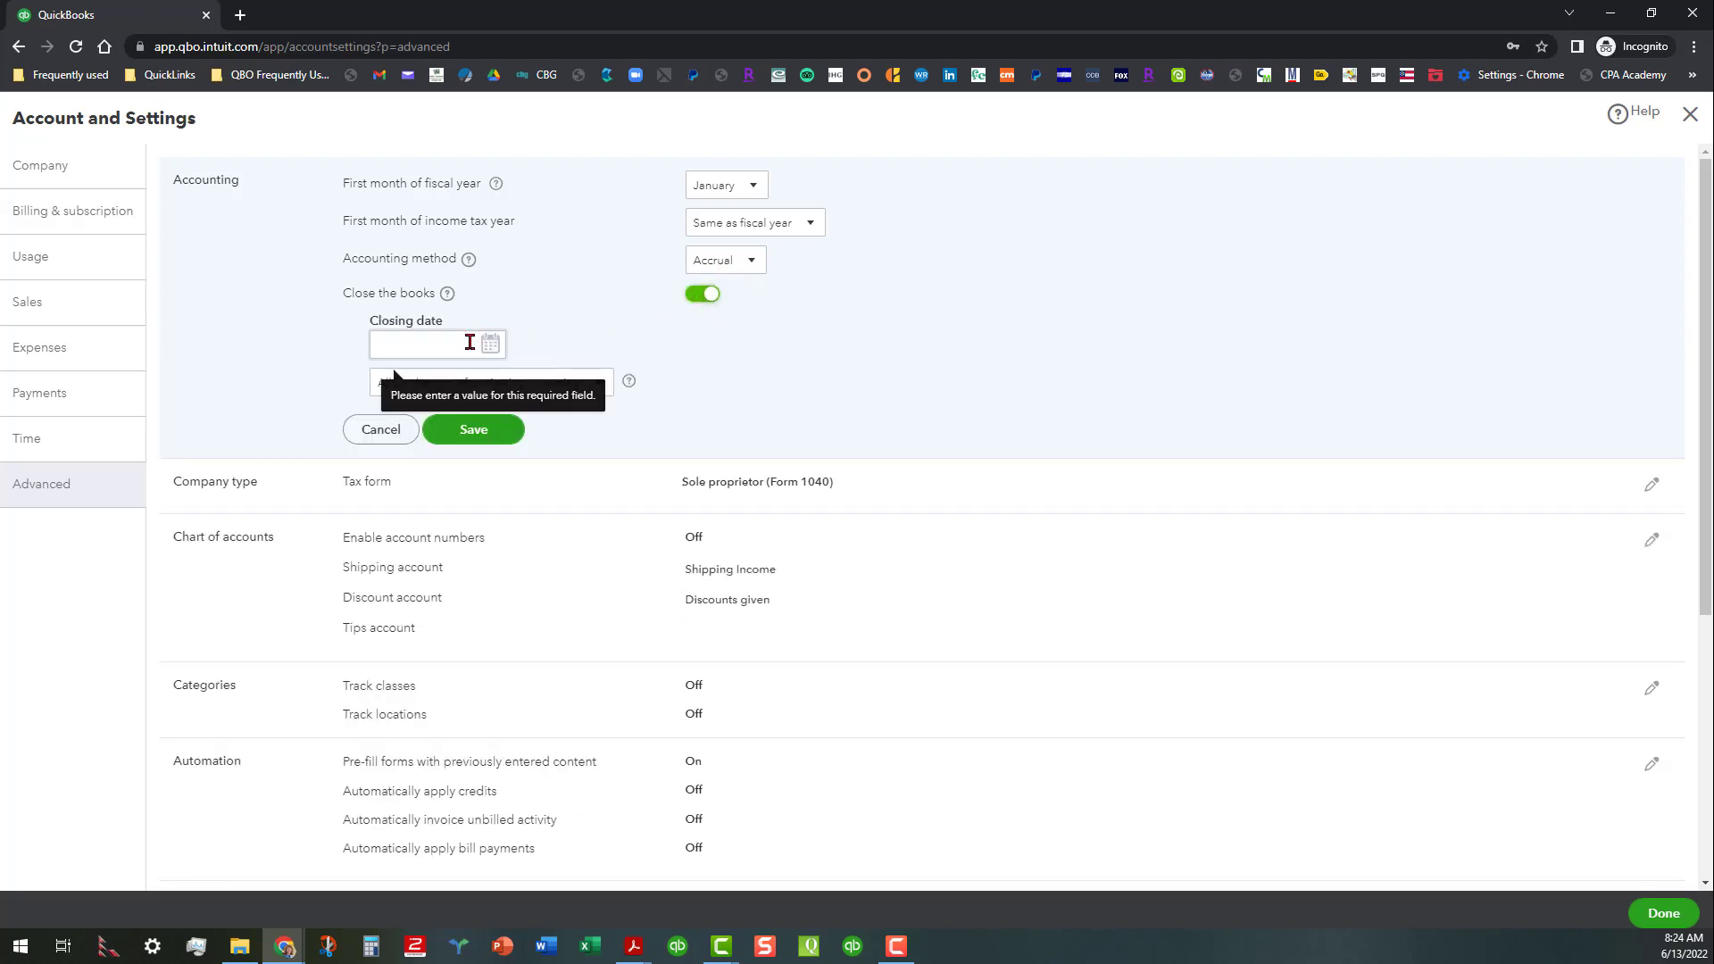
pyautogui.click(490, 347)
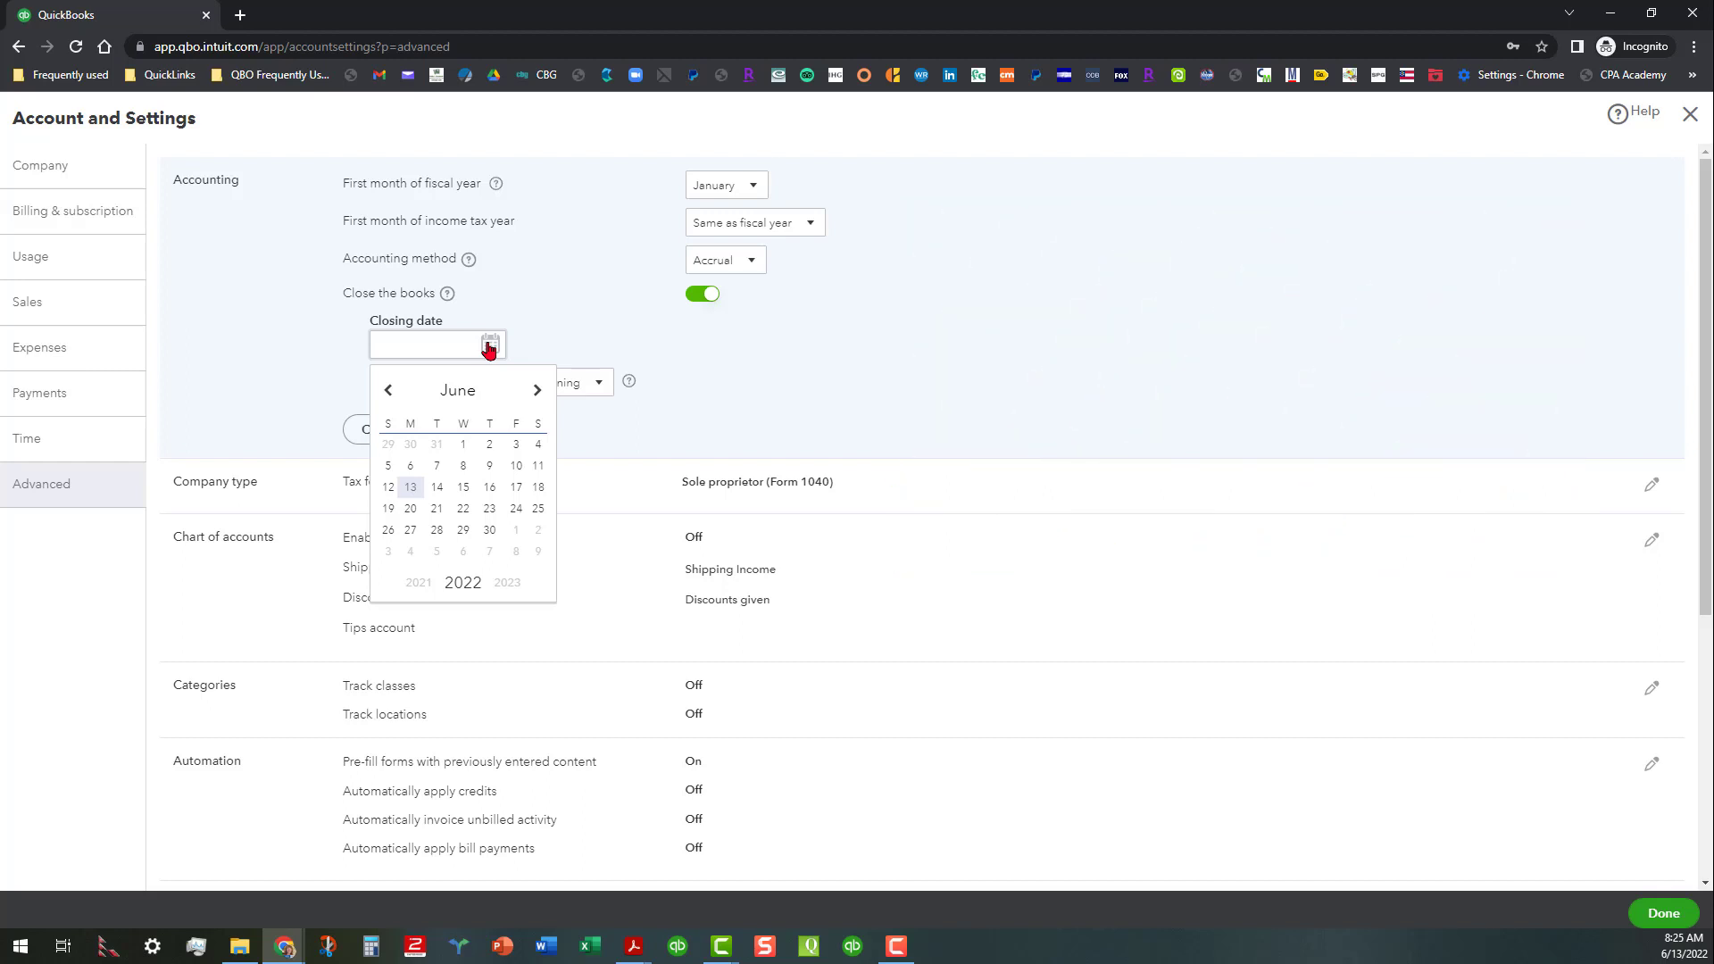
pyautogui.click(387, 392)
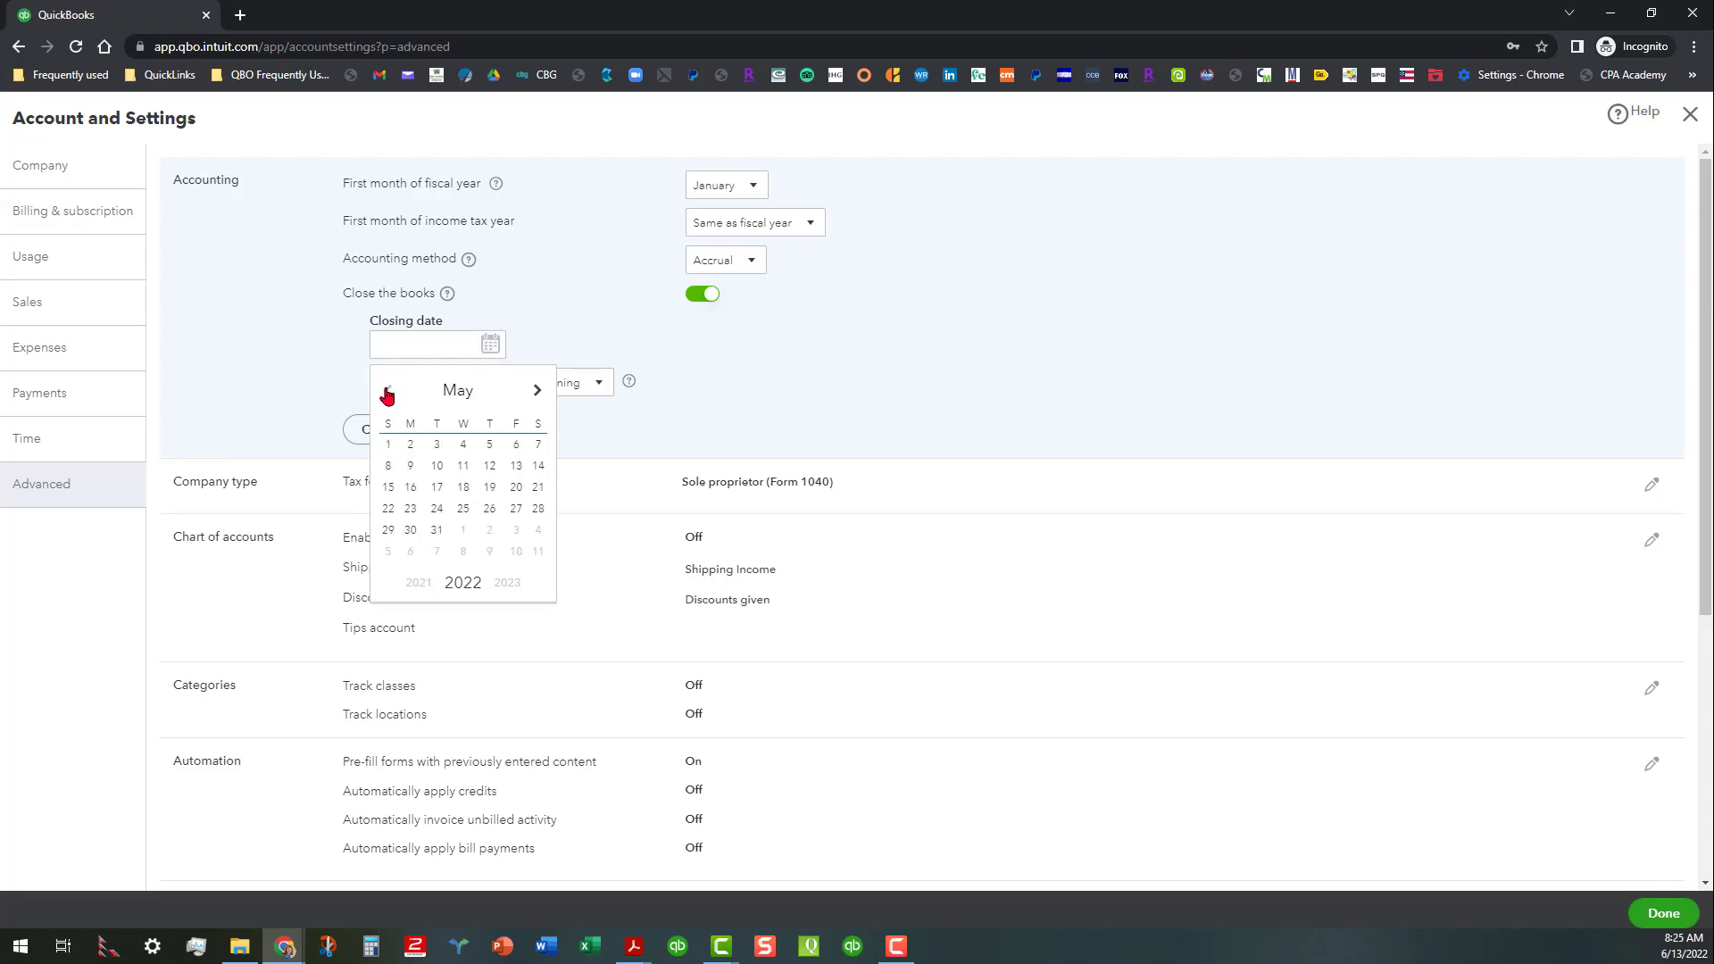
pyautogui.click(437, 532)
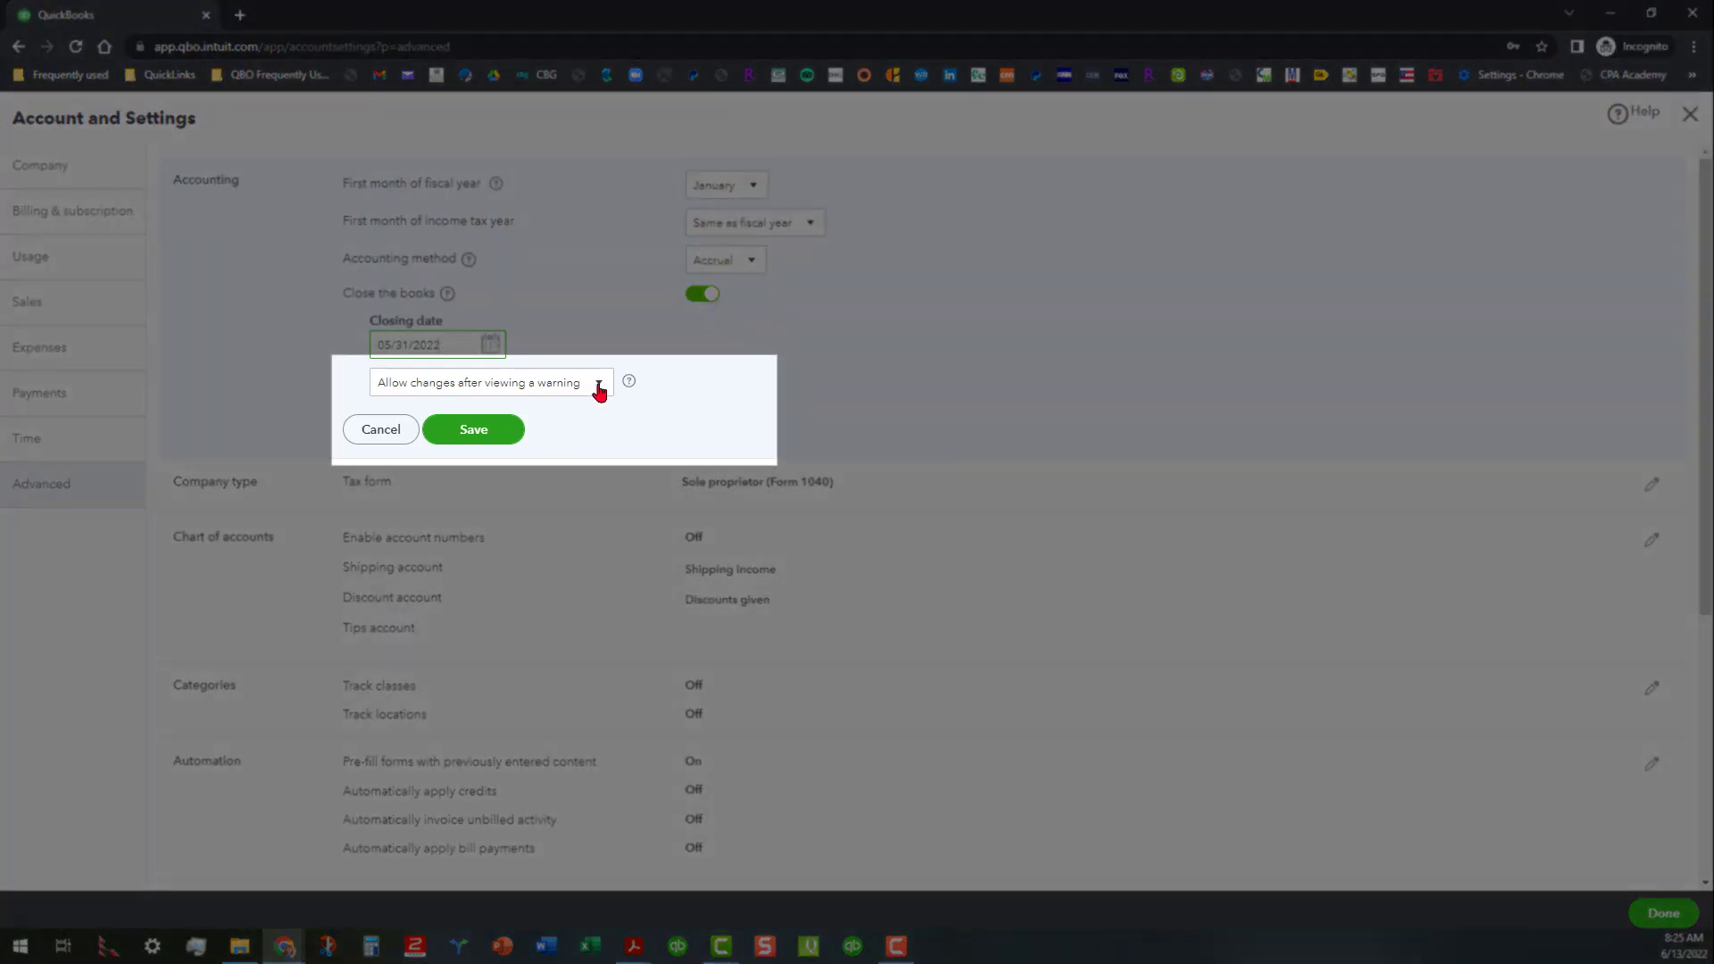
pyautogui.click(598, 387)
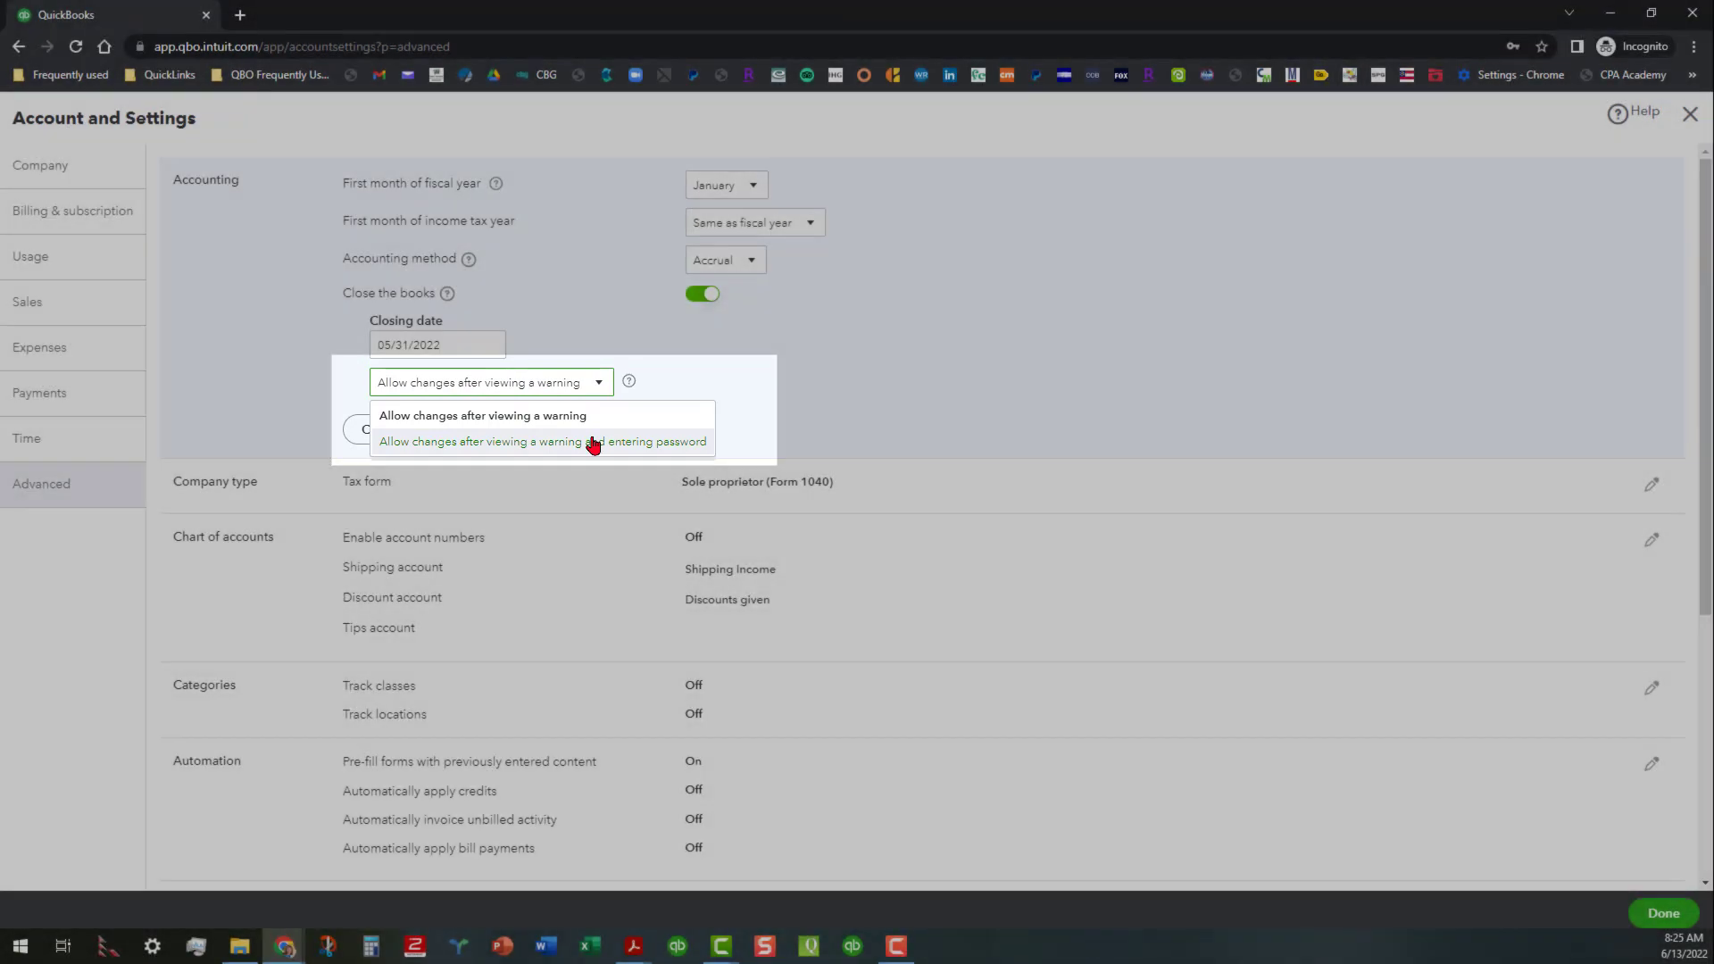
pyautogui.click(700, 442)
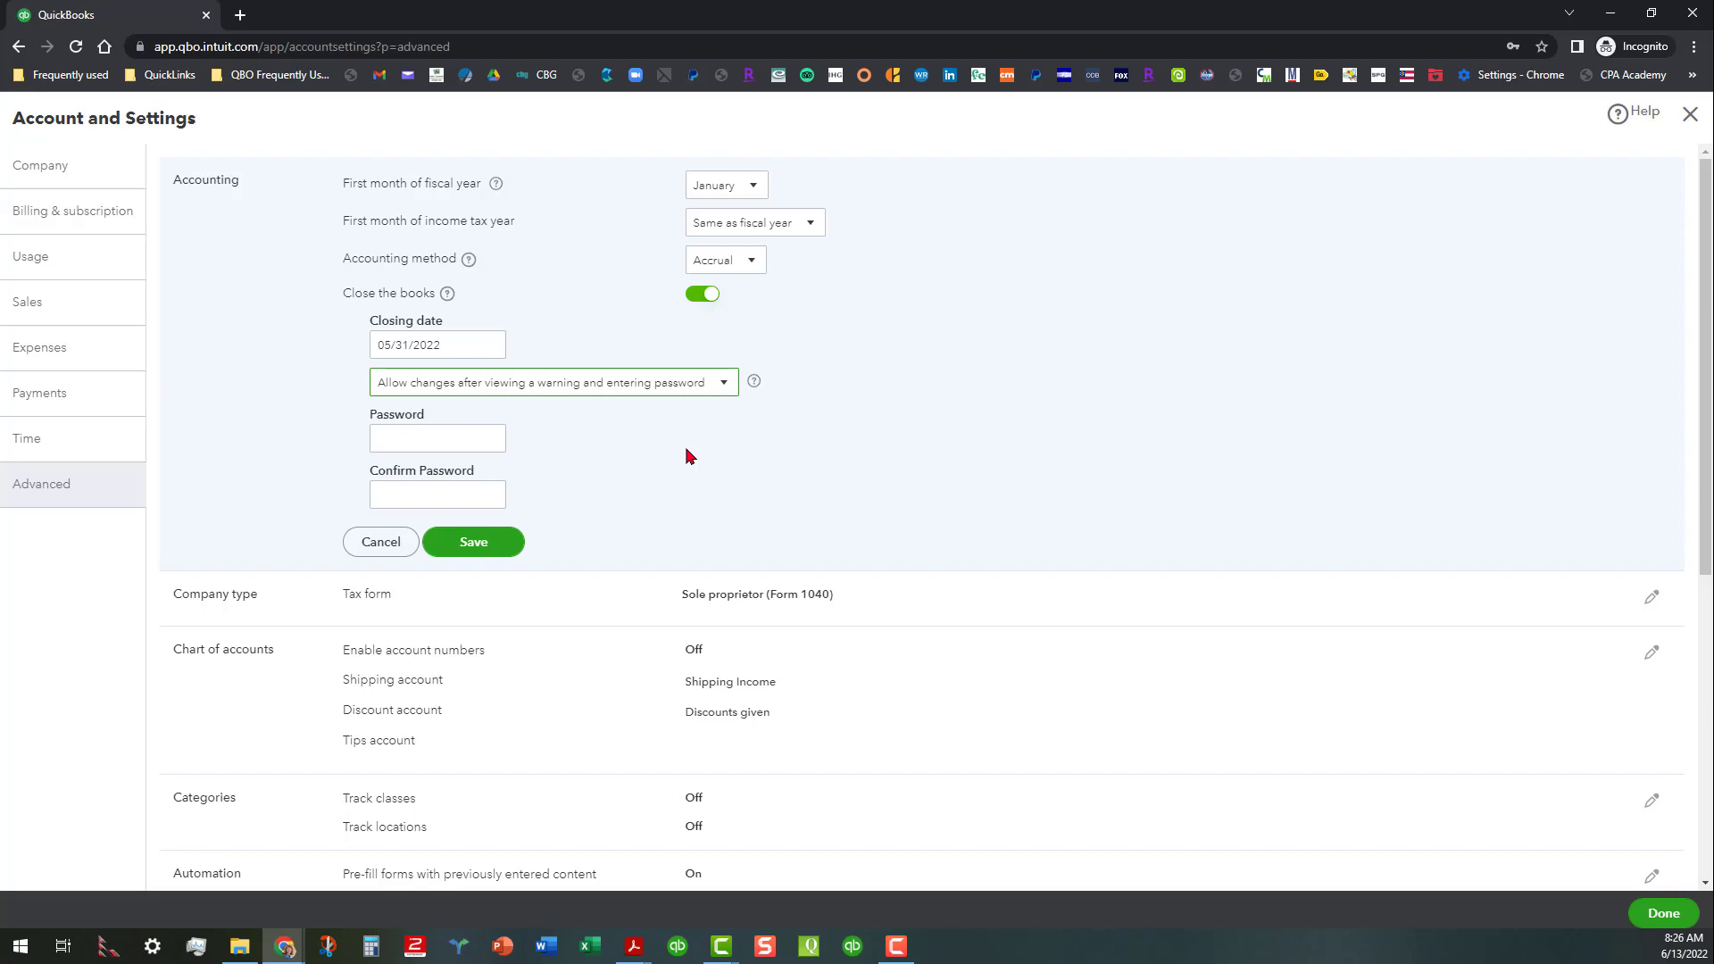
# Step: Enter and confirm the closing-date password, and save the Accounting settings
pyautogui.click(491, 440)
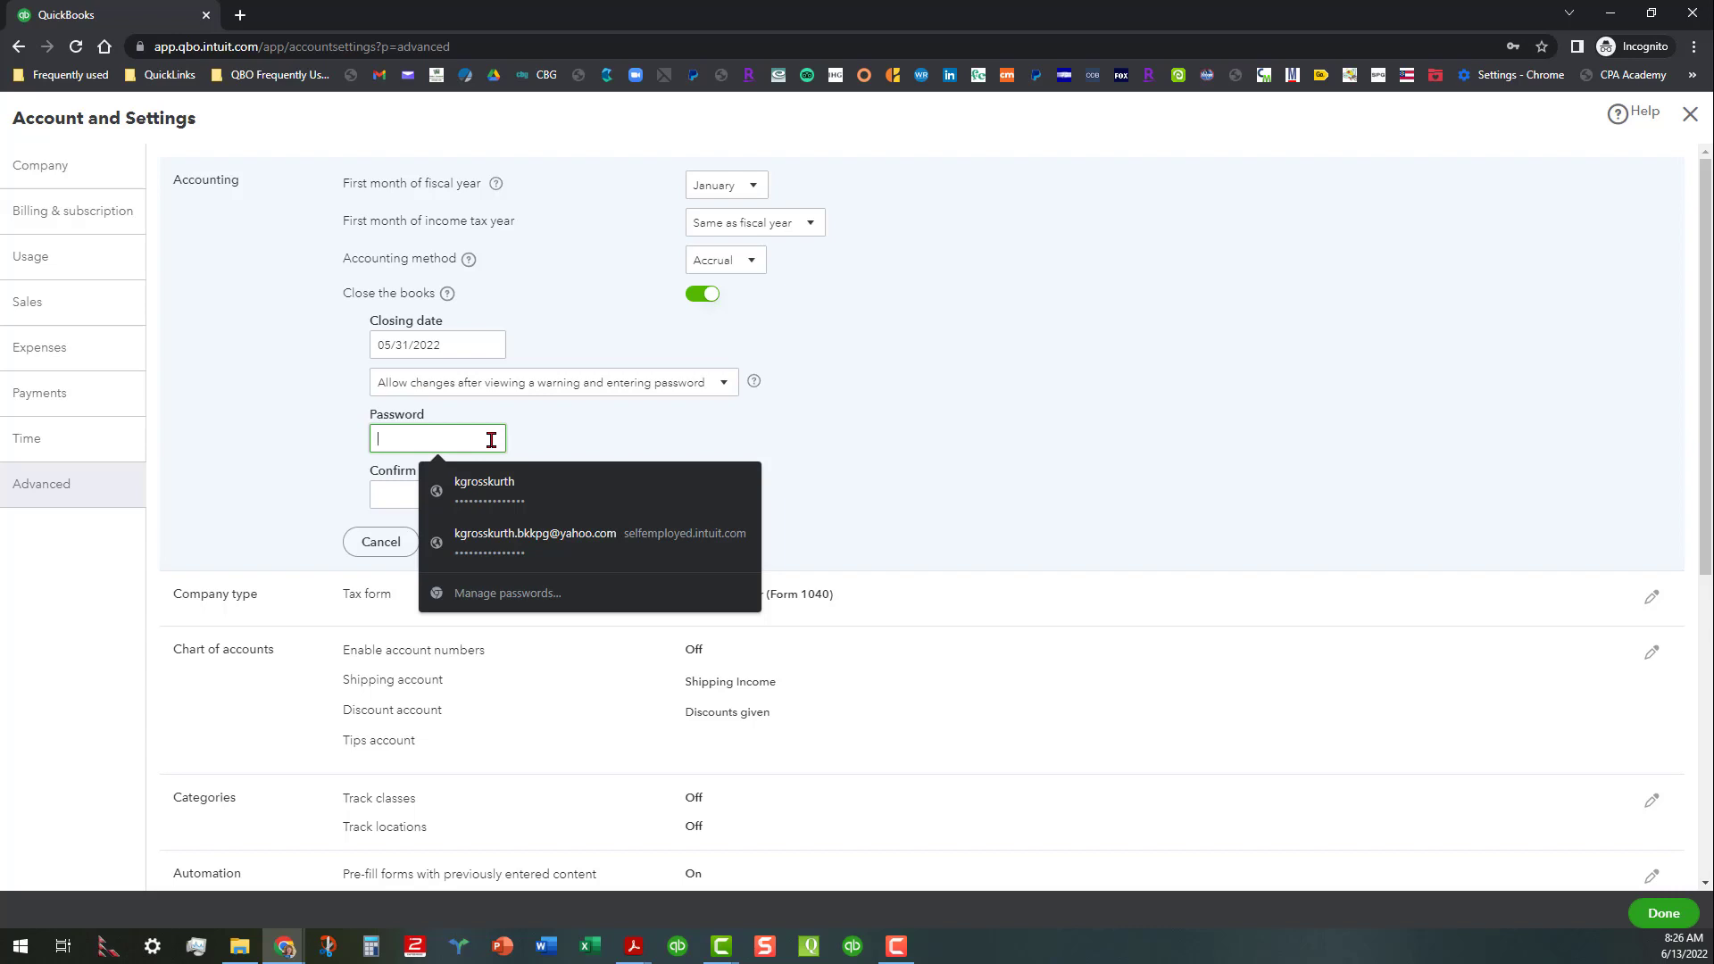
pyautogui.write('p')
pyautogui.write('••')
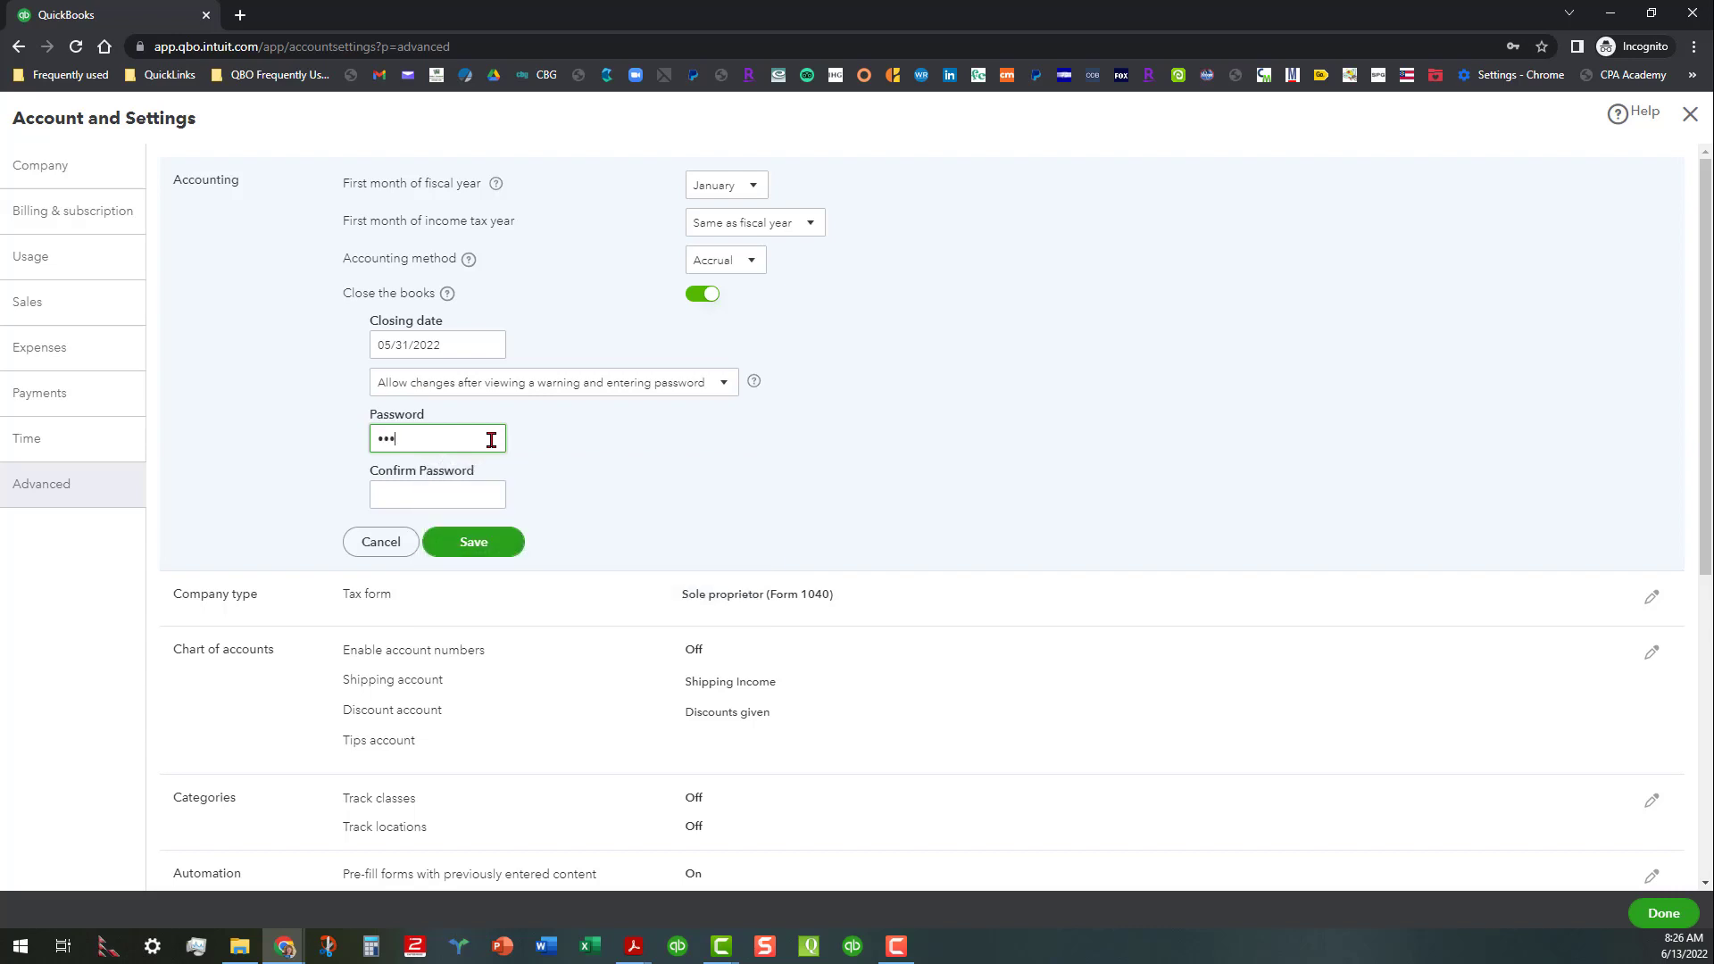
pyautogui.write('•••••••')
pyautogui.click(482, 492)
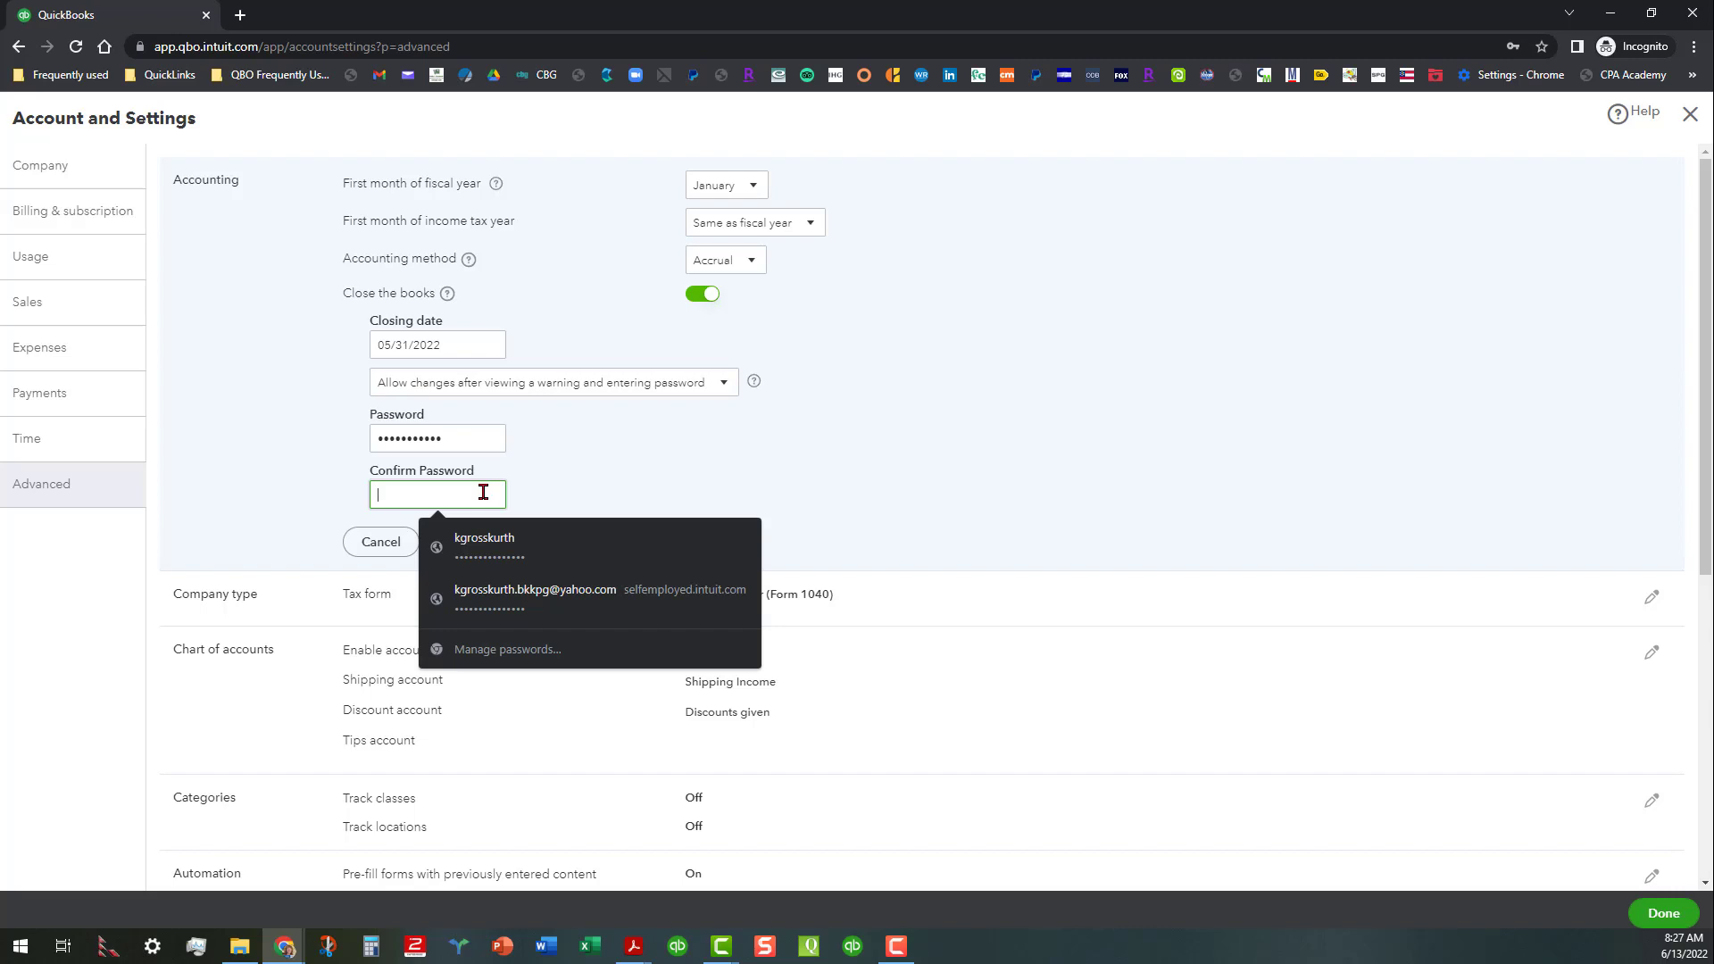
pyautogui.write('•••')
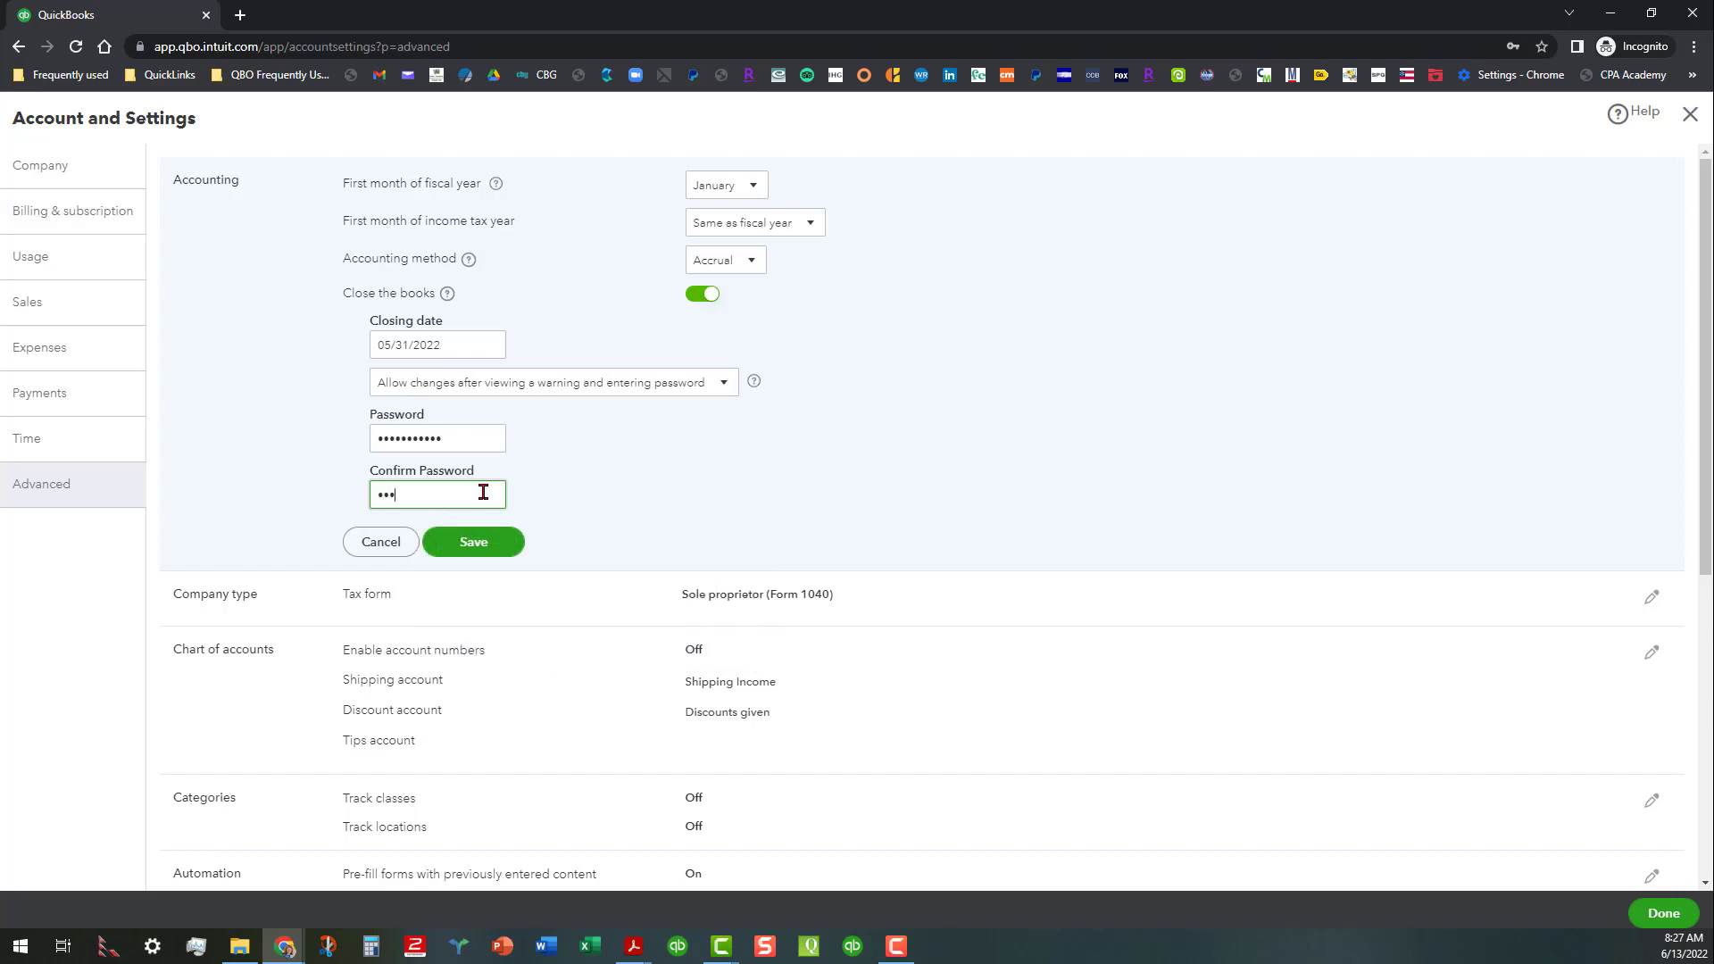
pyautogui.write('••••••••')
pyautogui.click(493, 545)
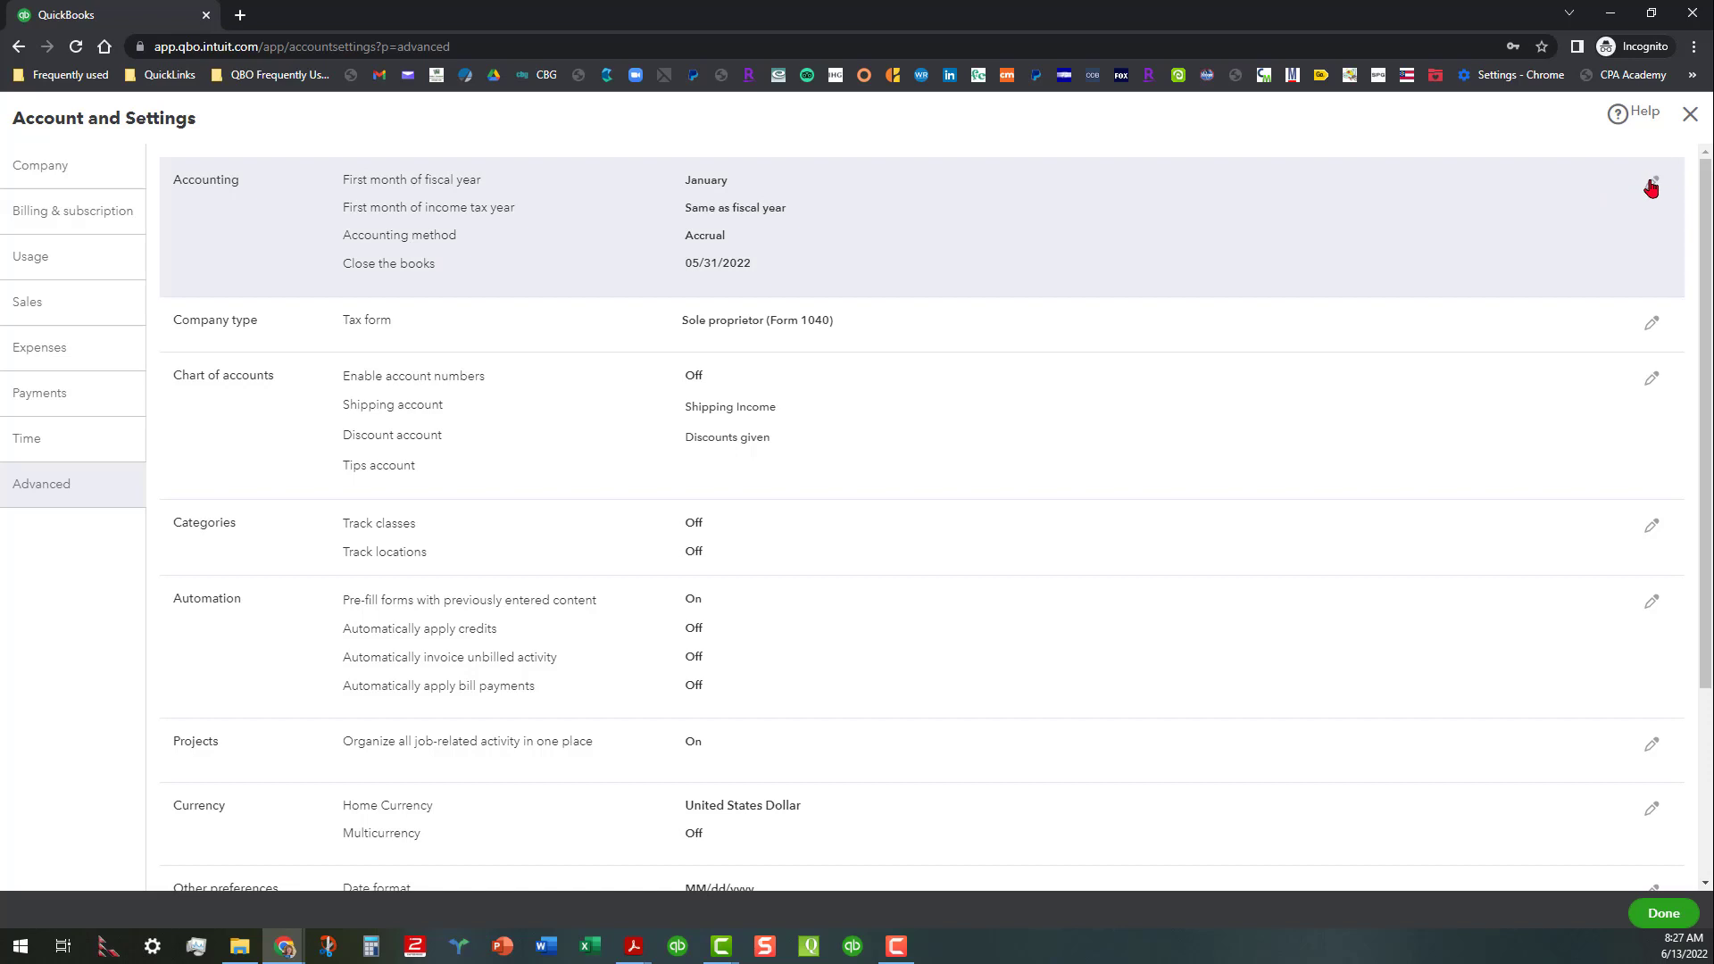
# Step: Reopen the Accounting section to review the closing-date settings, save it again and leave the account settings
pyautogui.click(1651, 187)
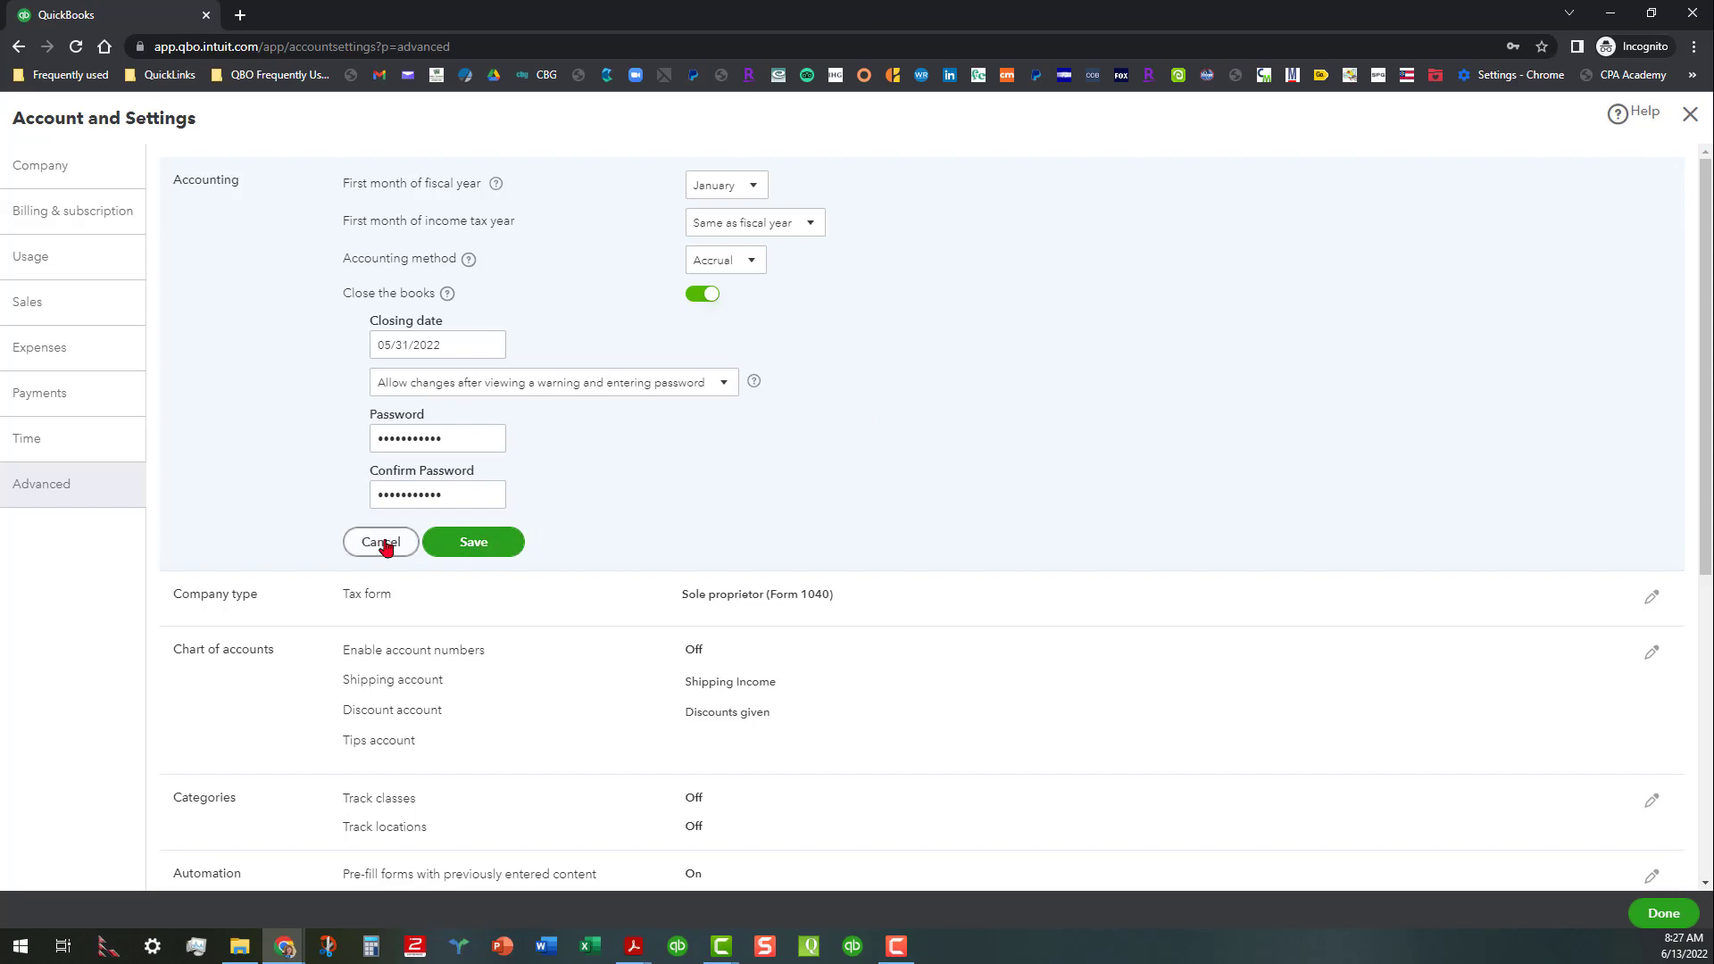
pyautogui.click(482, 544)
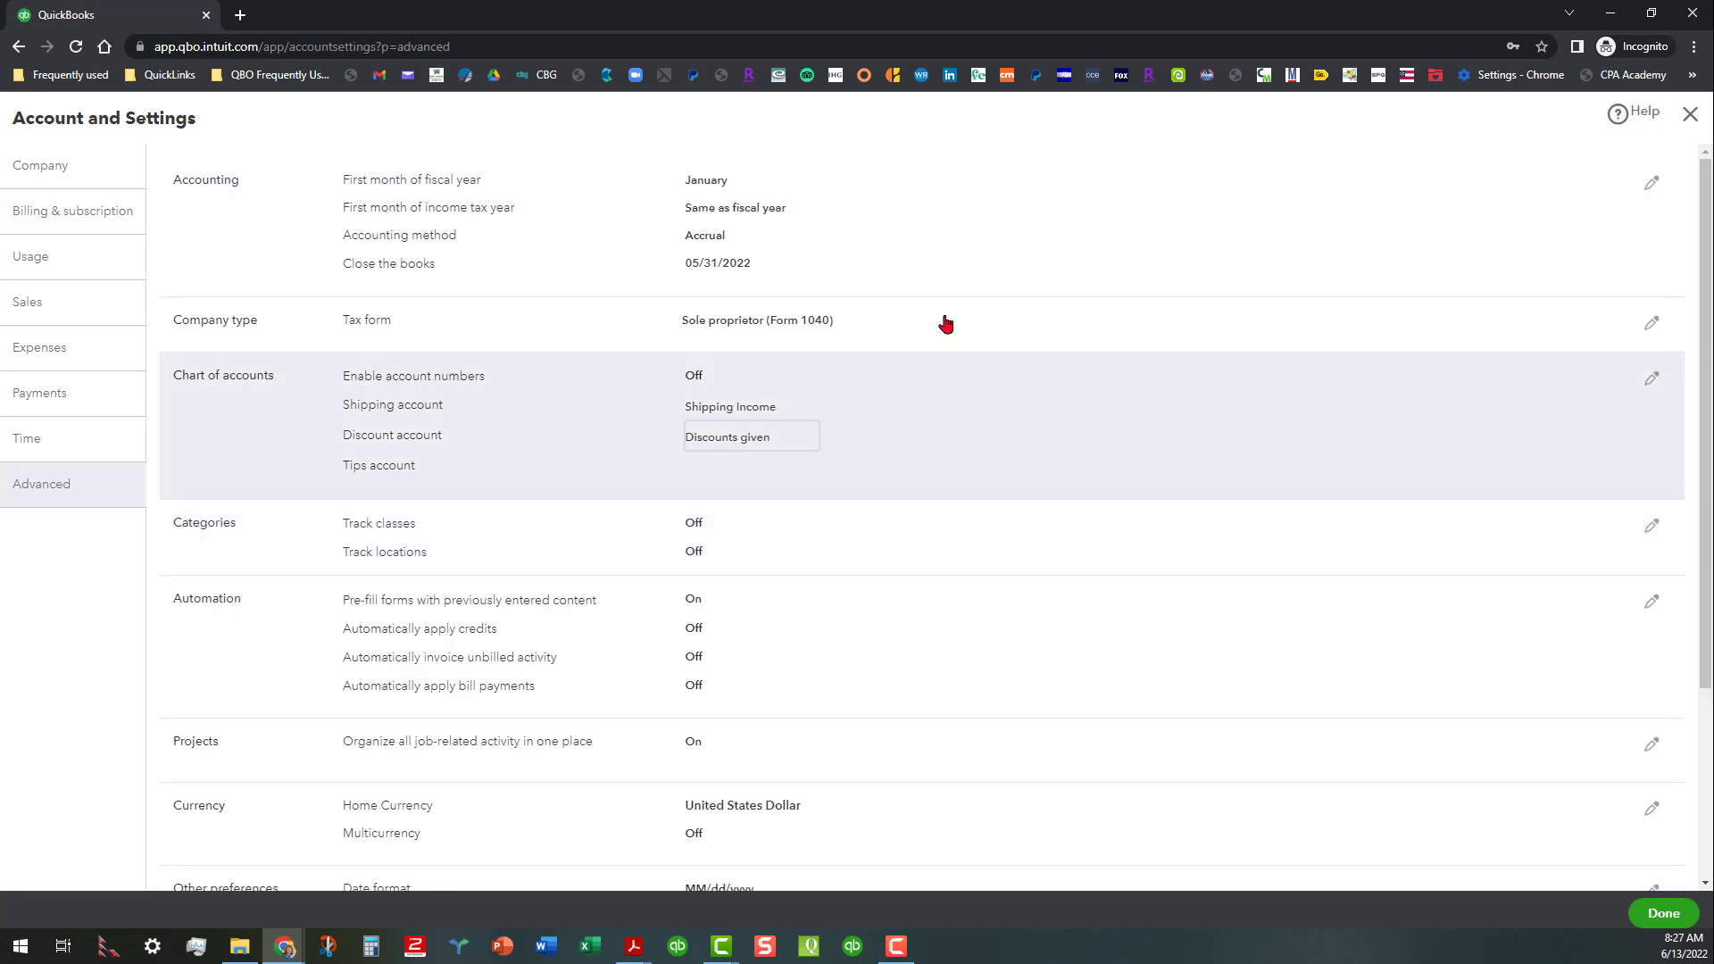
pyautogui.click(1685, 115)
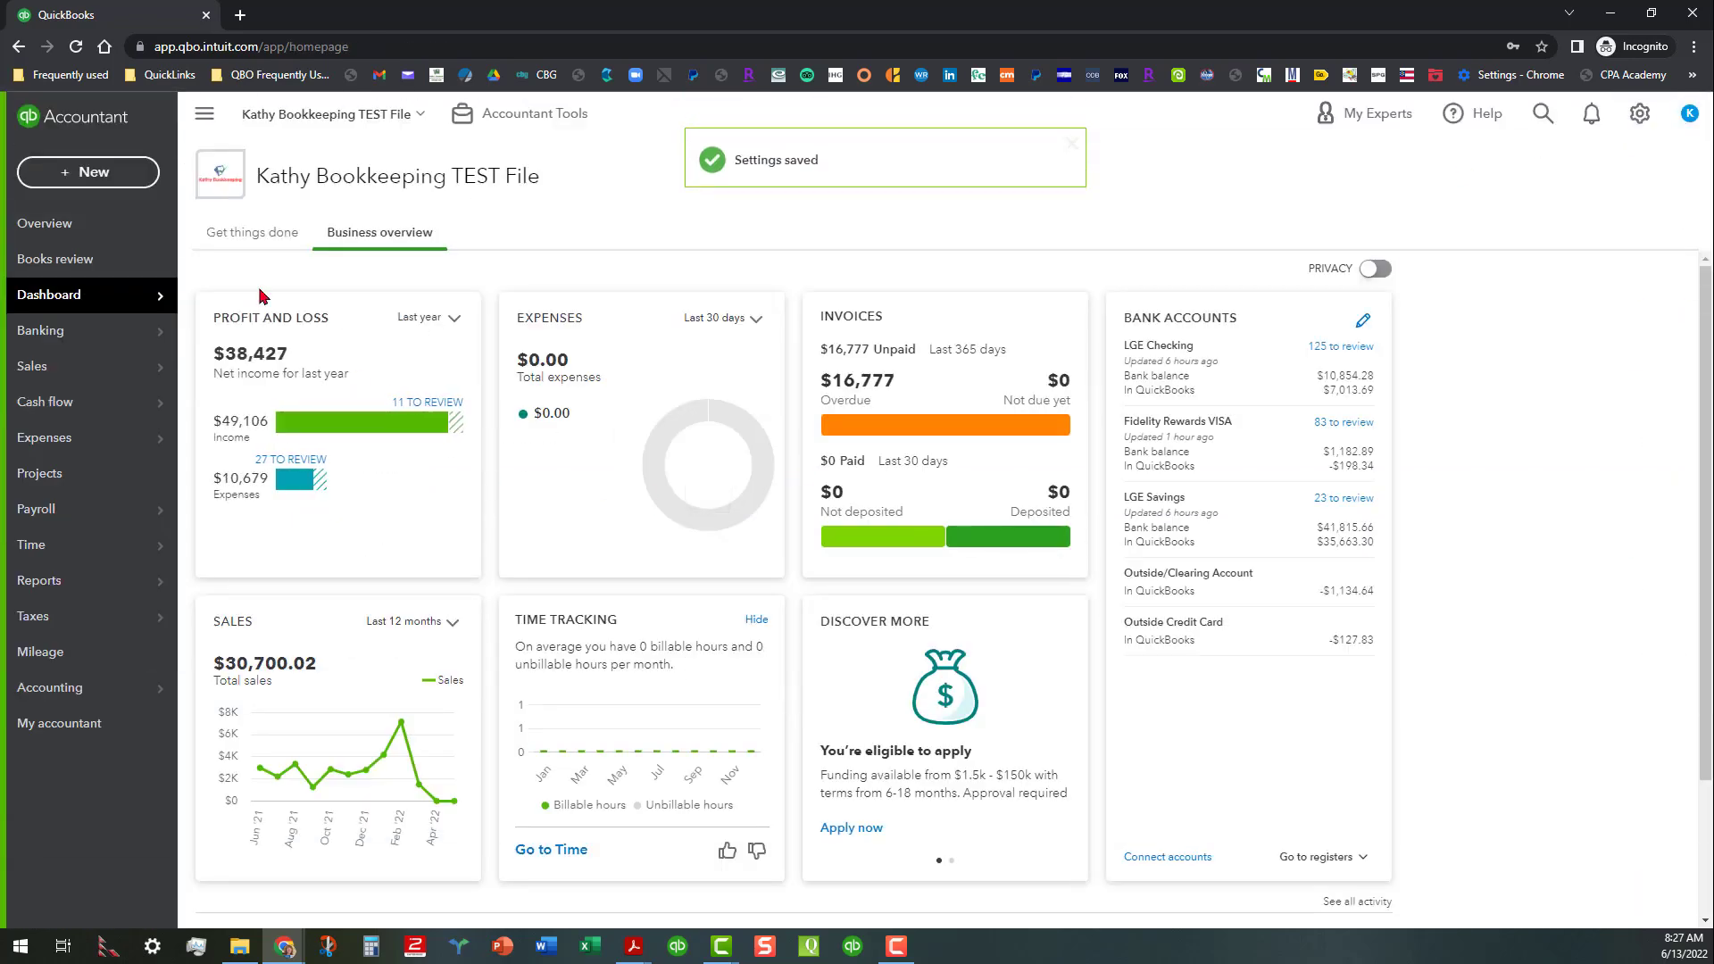
# Step: Create a new expense with the payment date 05/15/2022
pyautogui.click(131, 178)
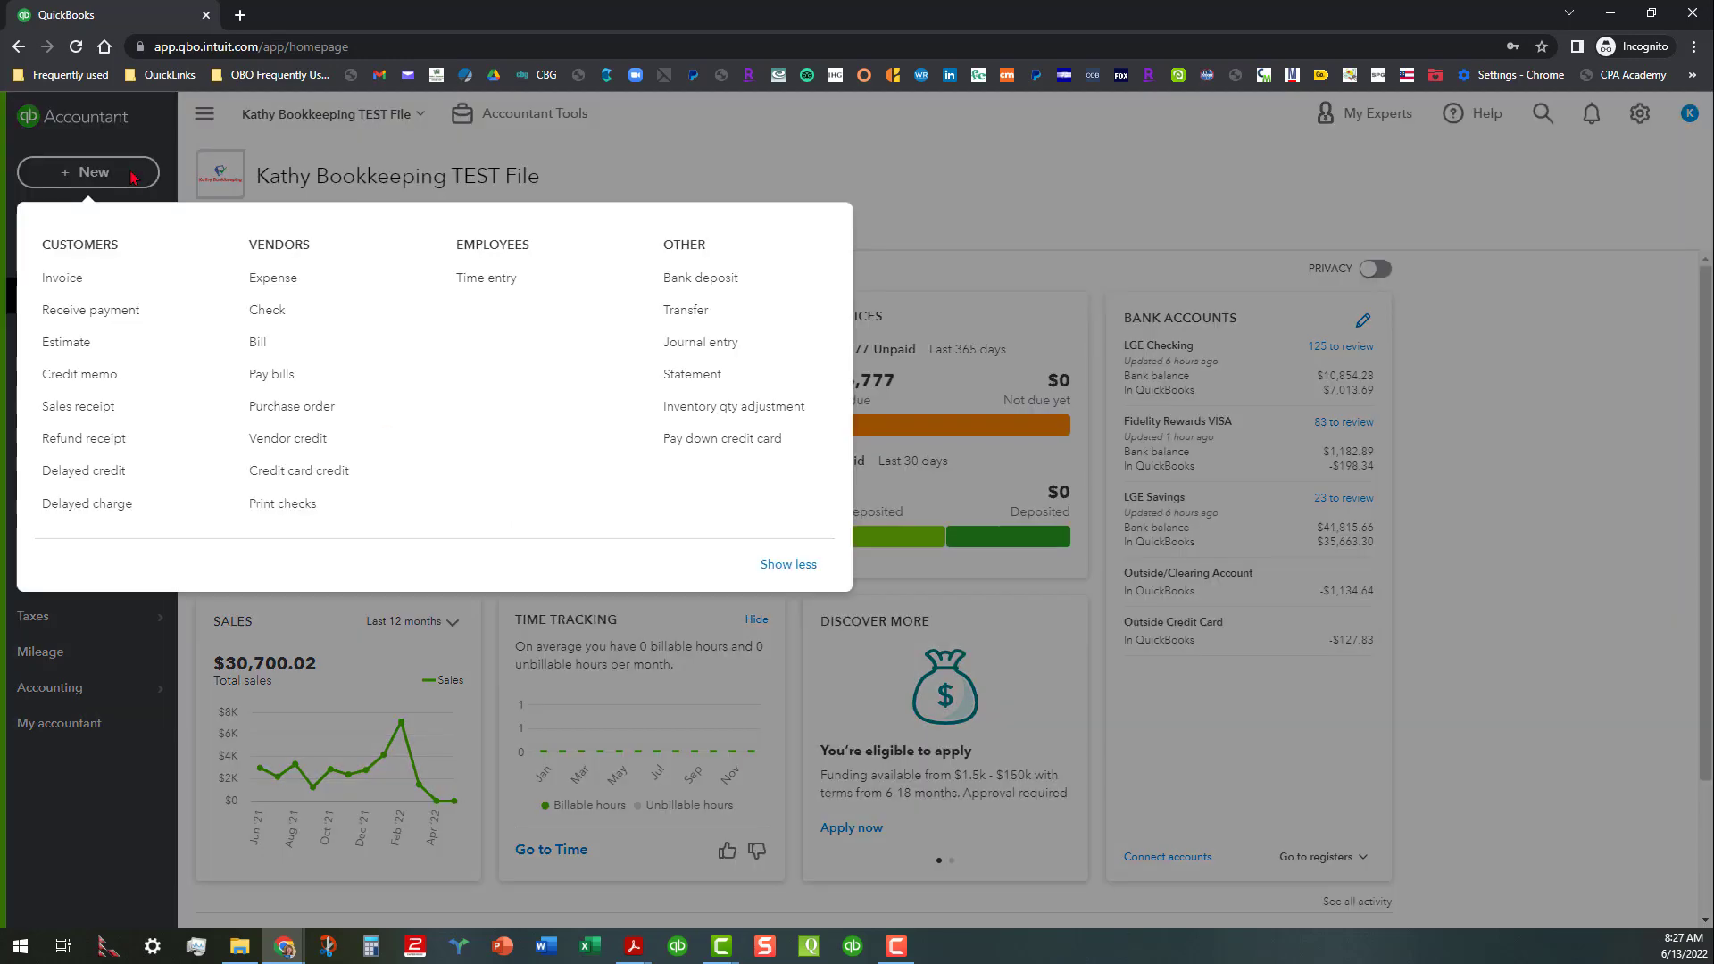
pyautogui.click(279, 278)
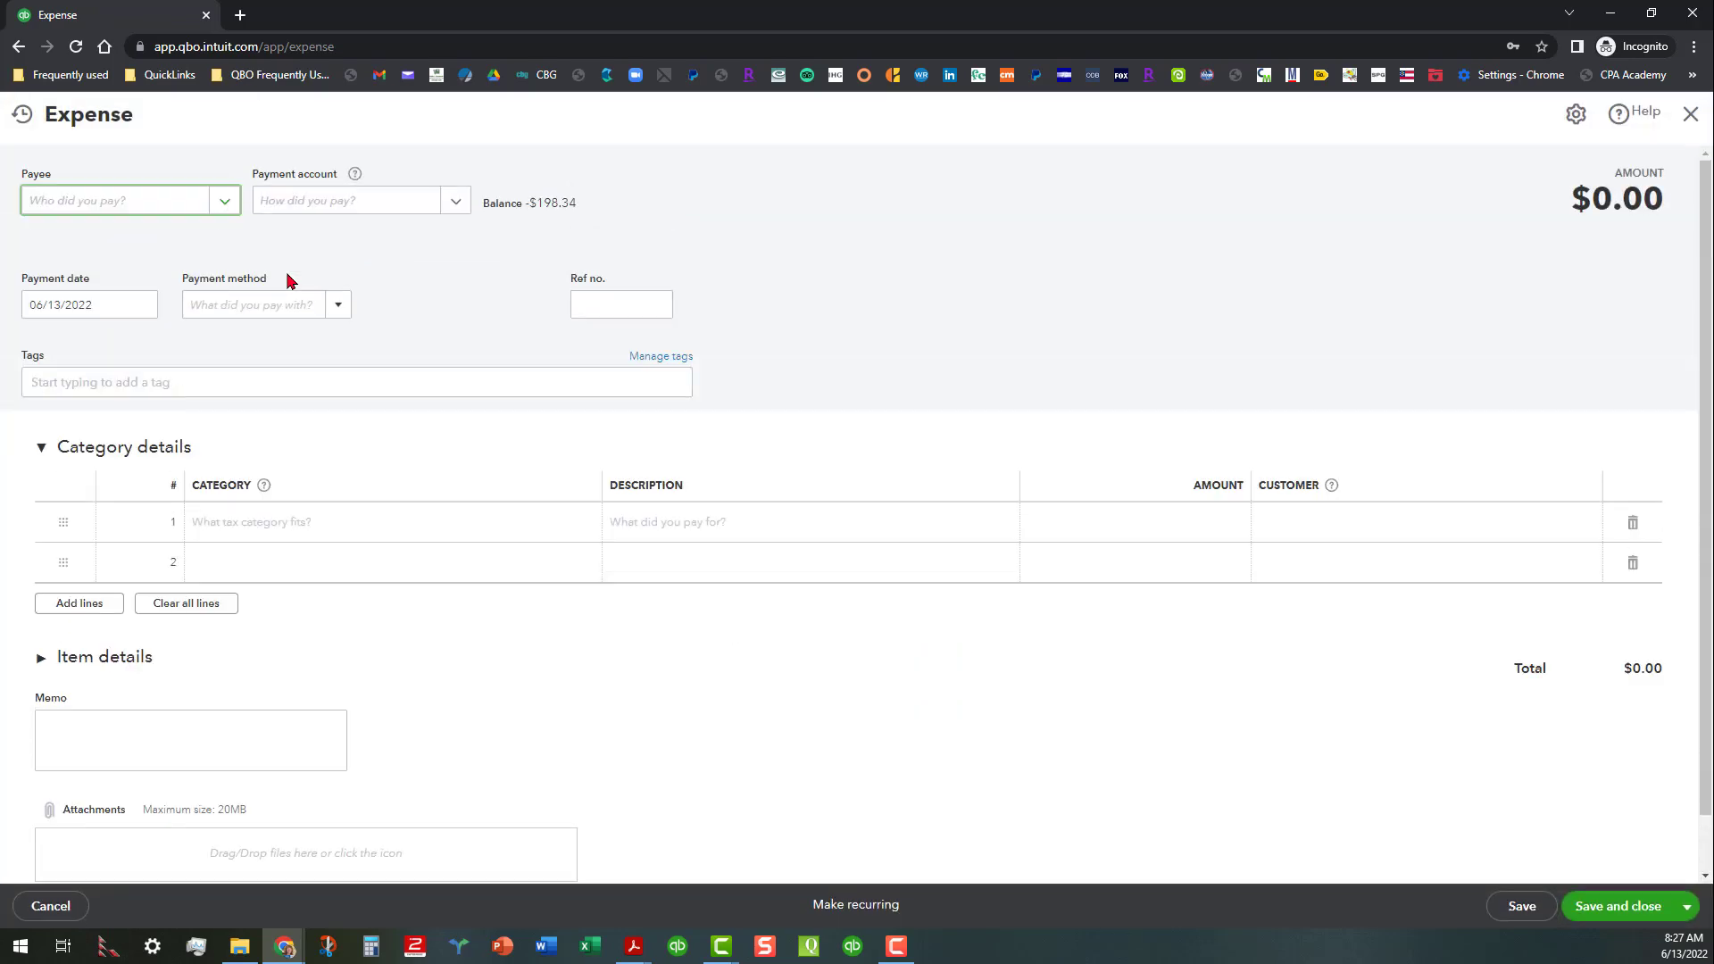
pyautogui.click(144, 306)
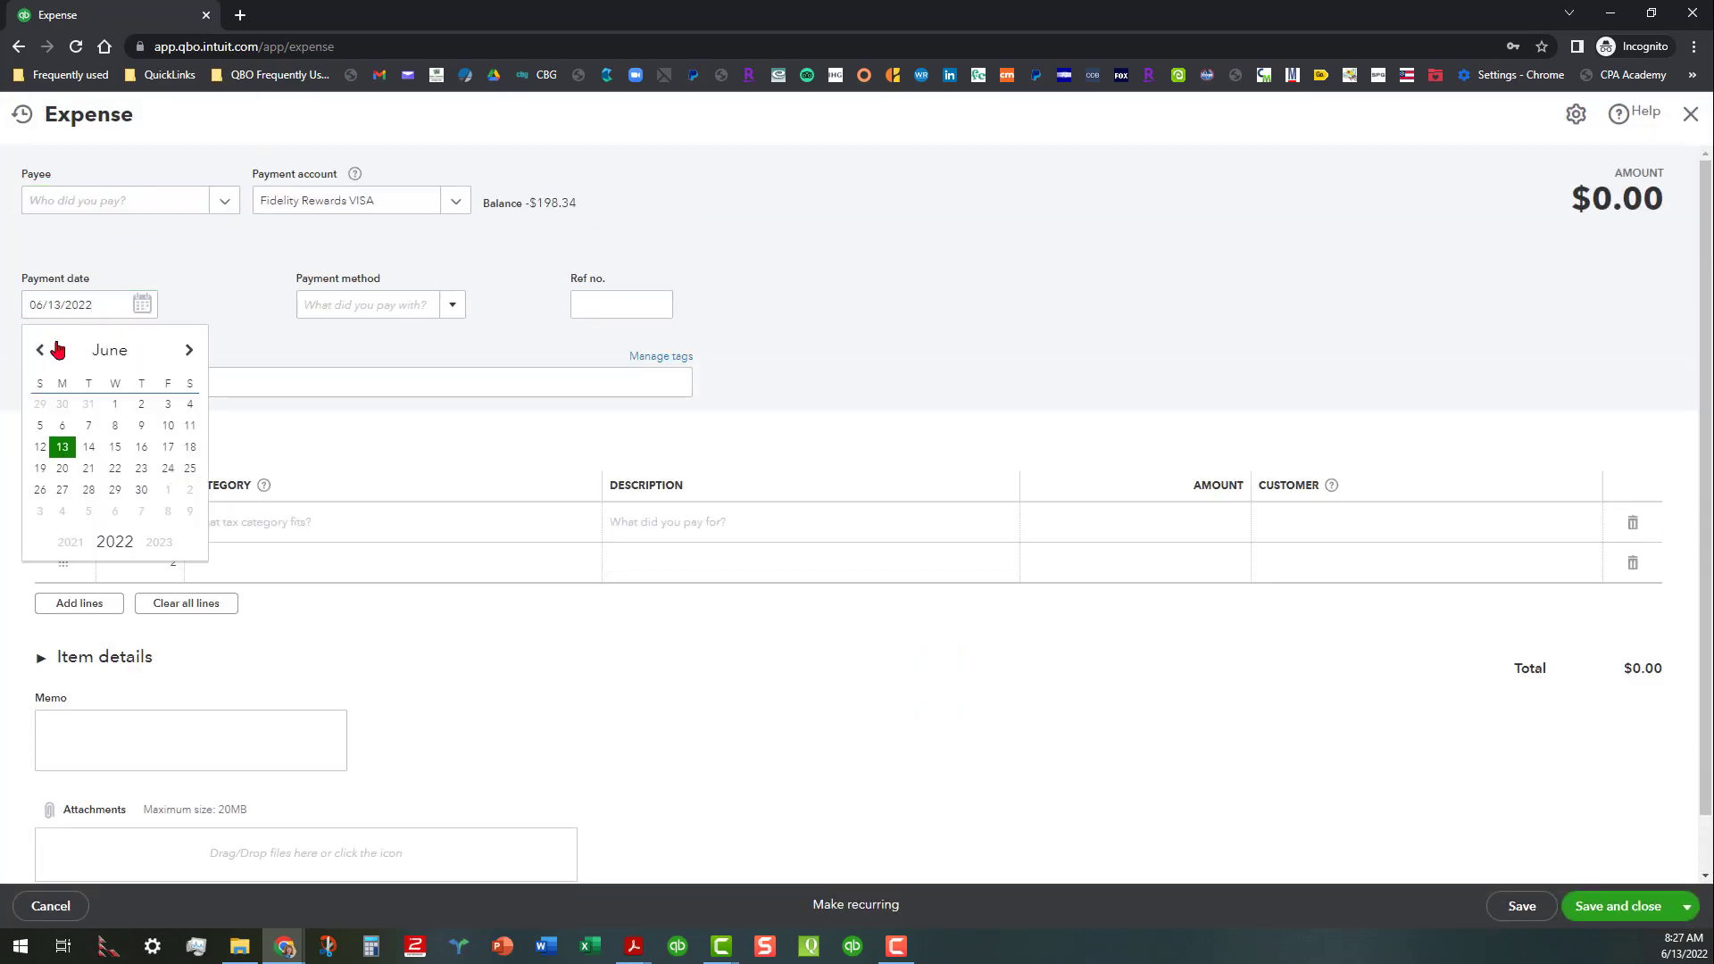
pyautogui.click(40, 351)
pyautogui.click(36, 449)
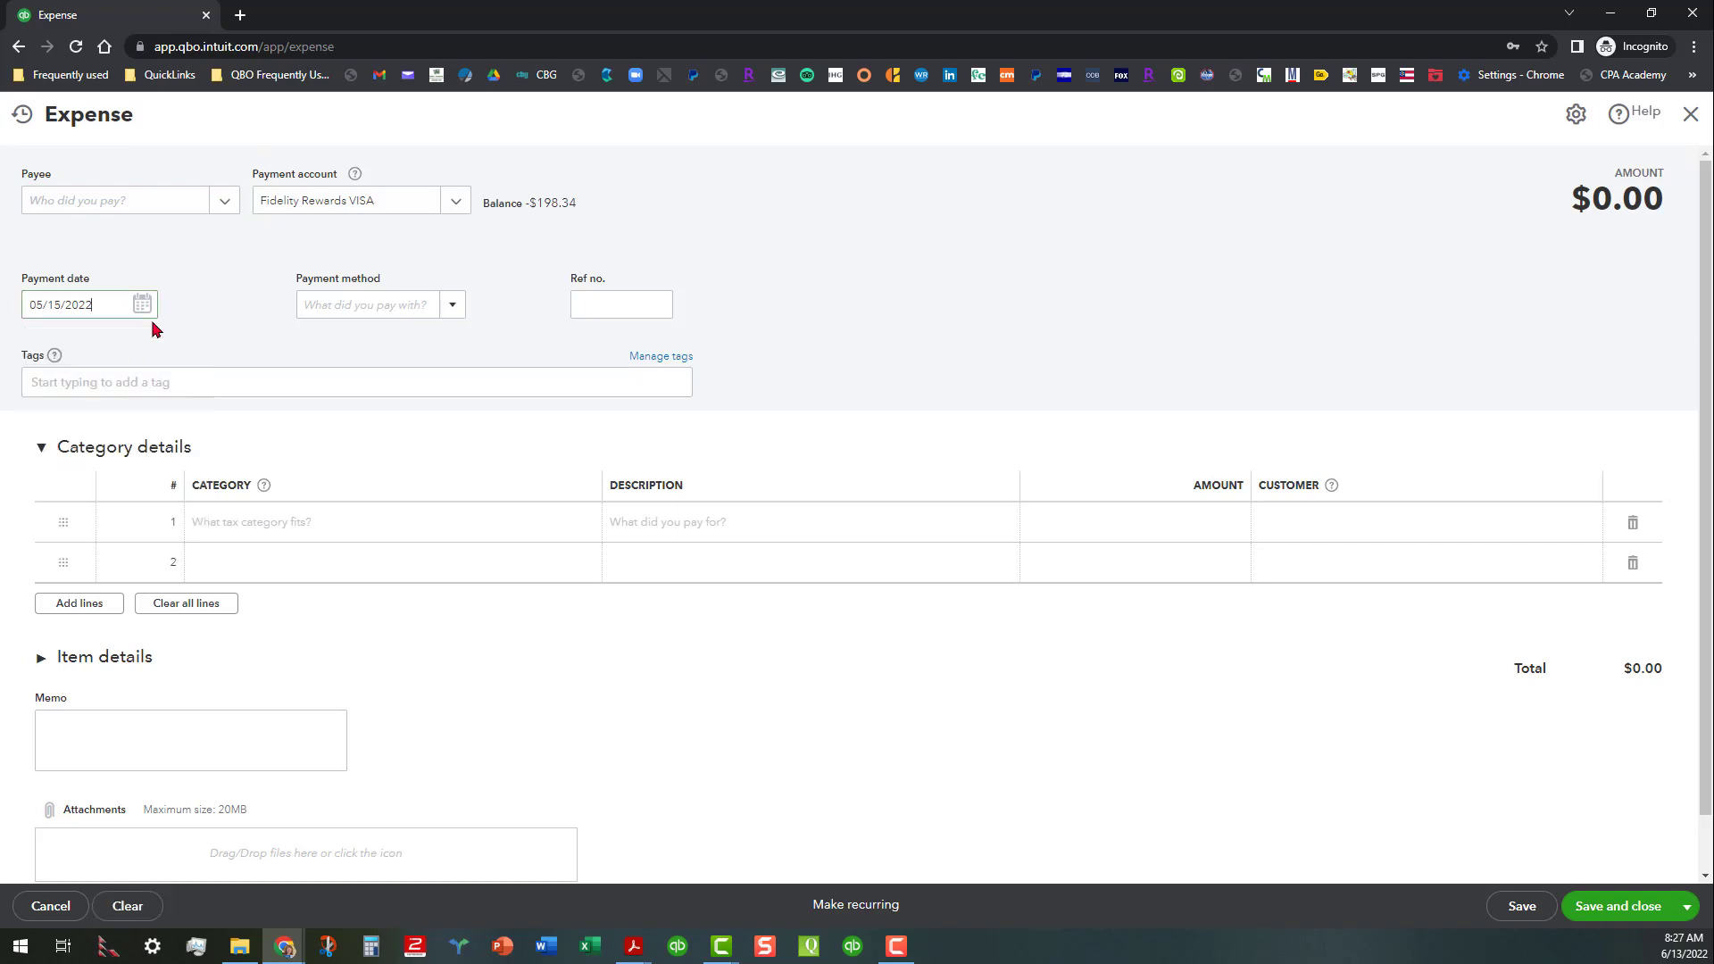
# Step: Choose *Misc Food Vendors as payee, prefill from the contact's last expense and set the payment method to Credit Card
pyautogui.click(235, 205)
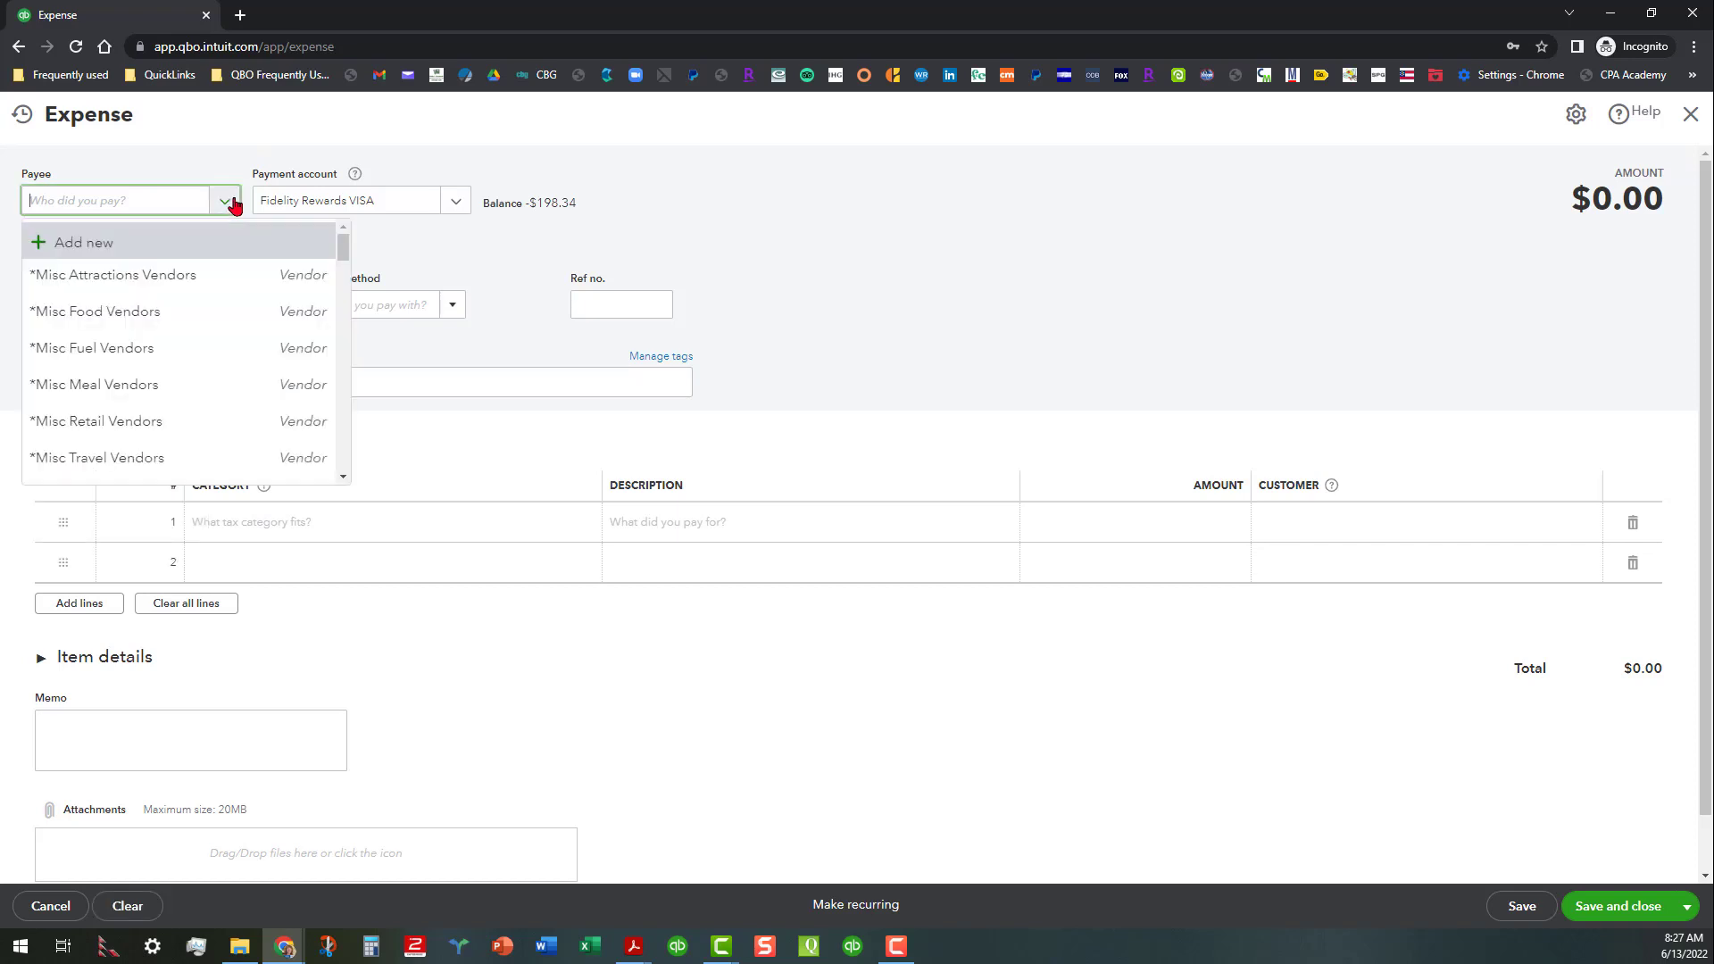
pyautogui.click(152, 321)
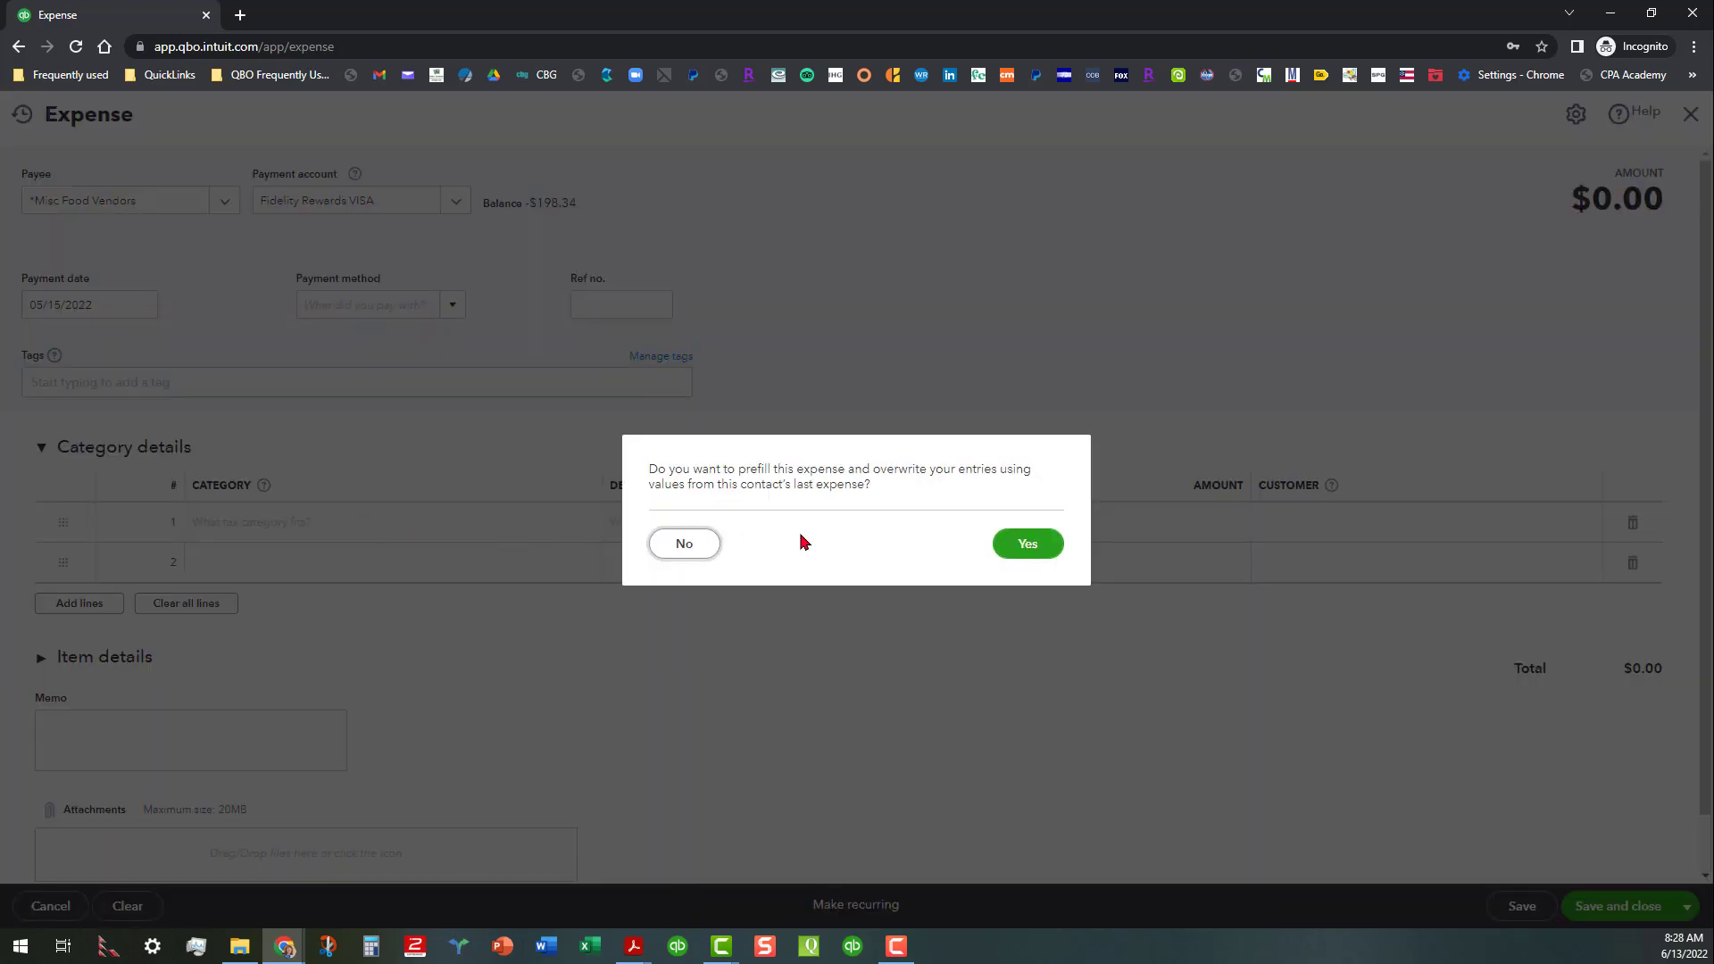
pyautogui.click(1045, 545)
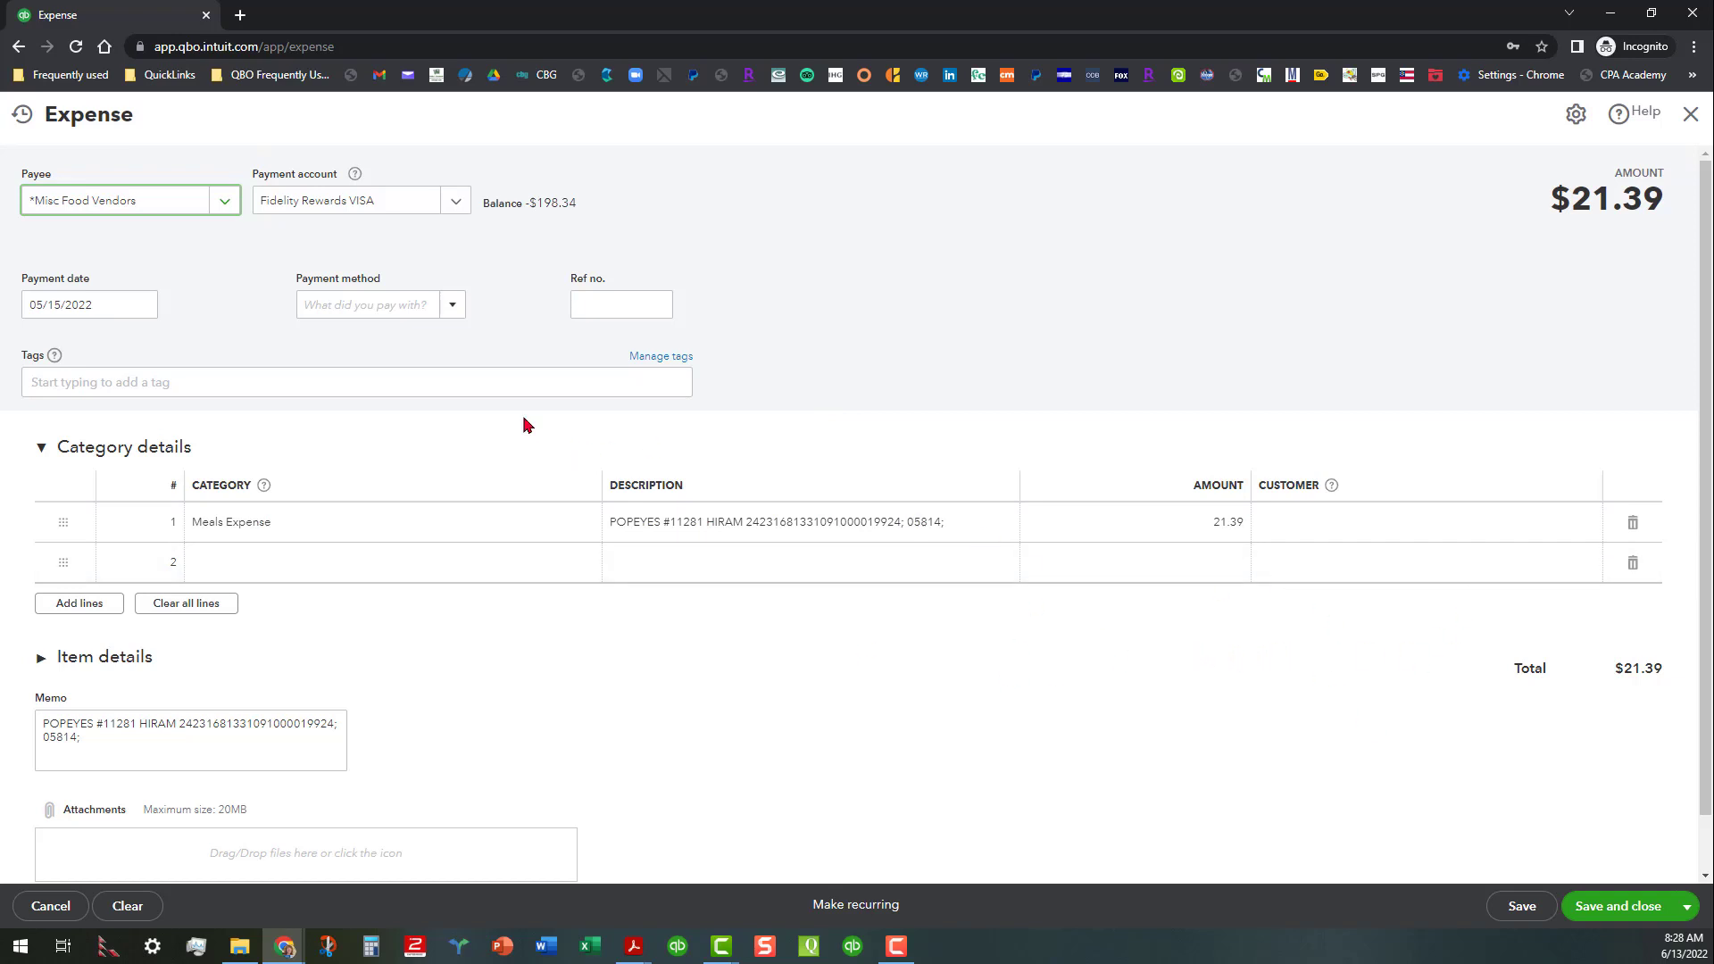
pyautogui.click(454, 305)
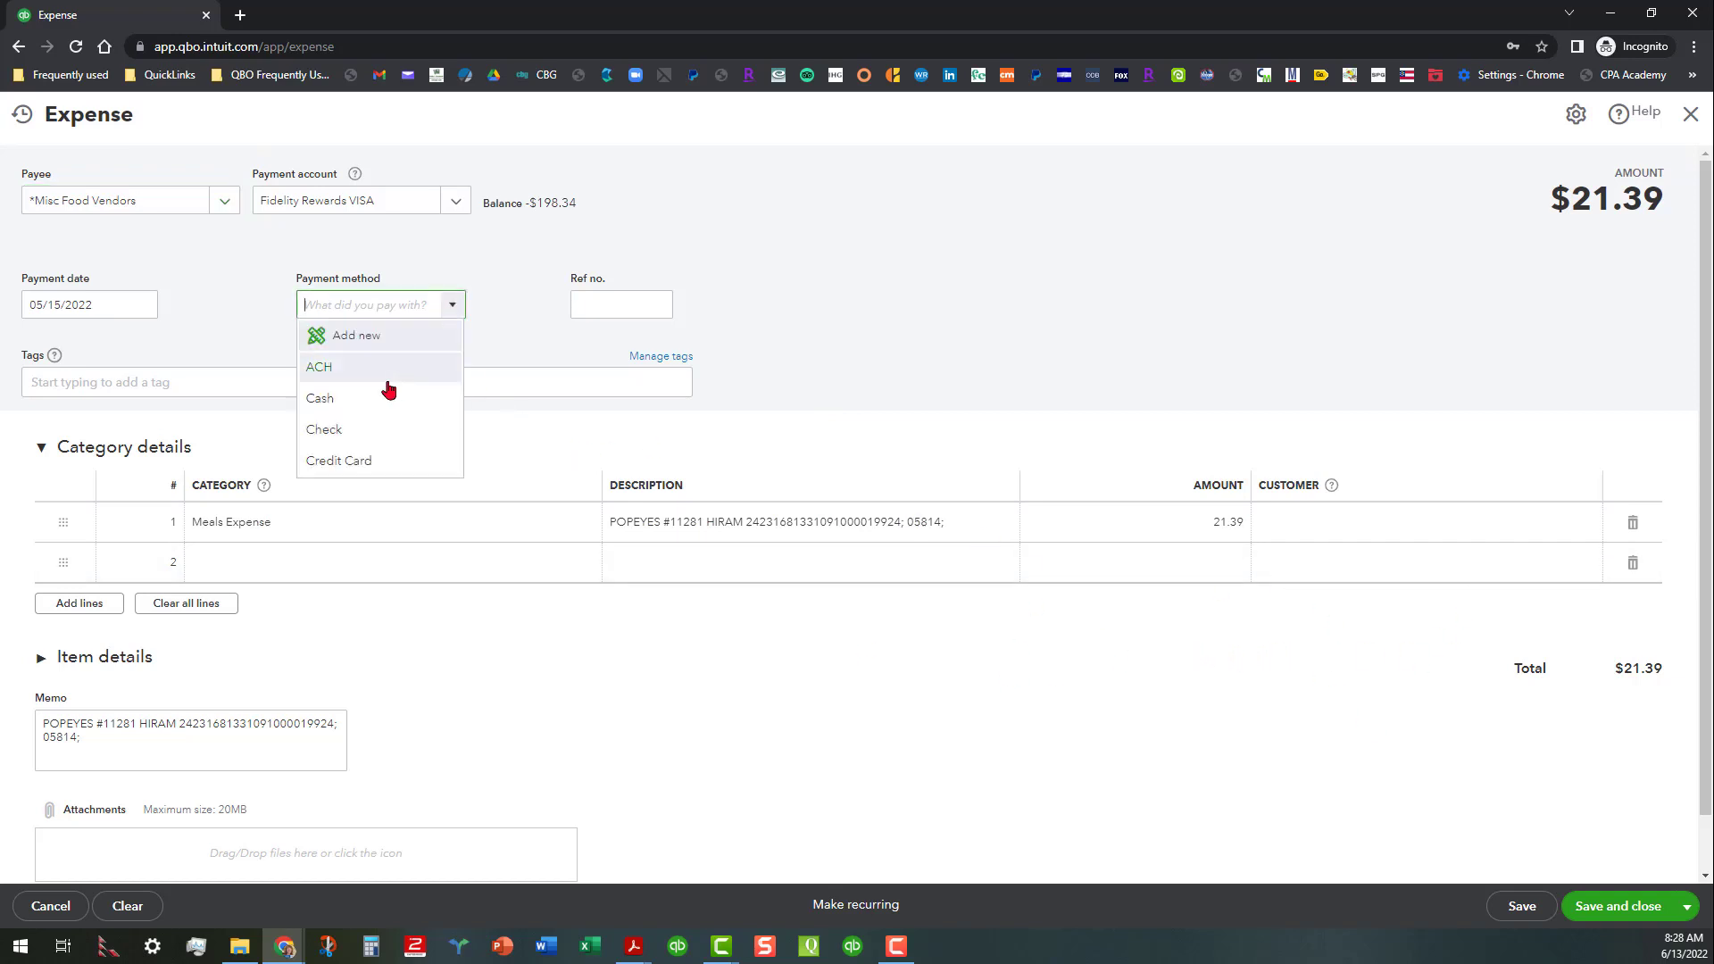
pyautogui.click(393, 460)
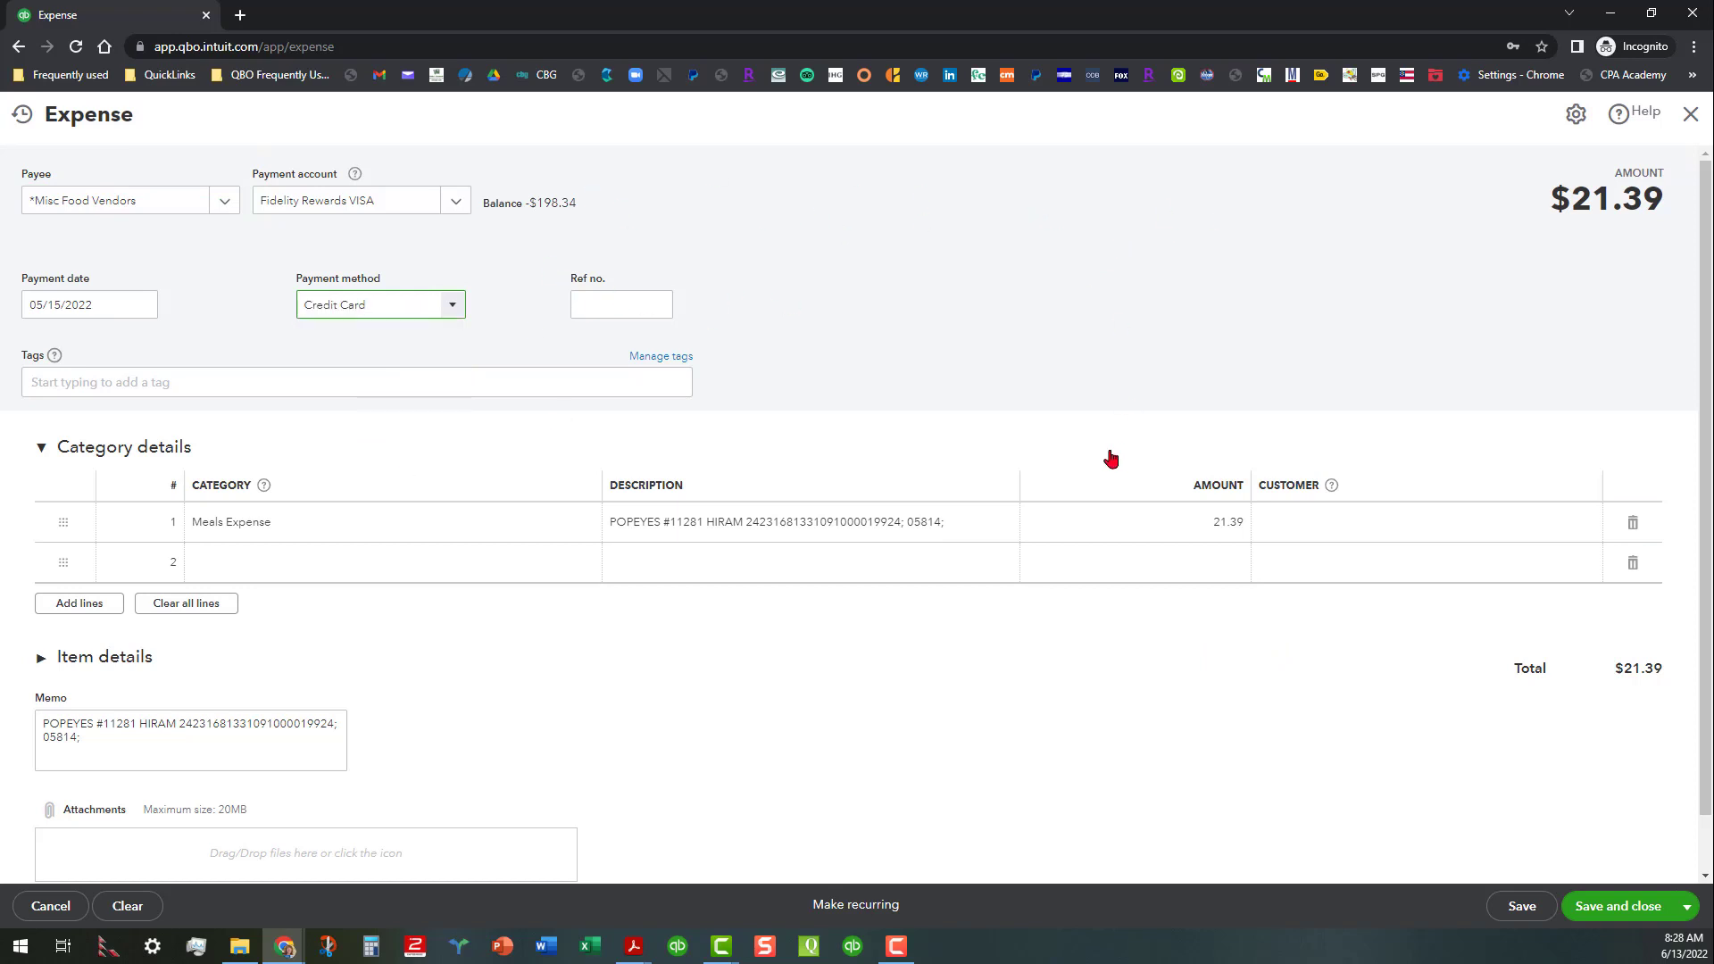
# Step: Try to save the expense without entering the closing-date password, and discard it unsaved
pyautogui.click(1614, 909)
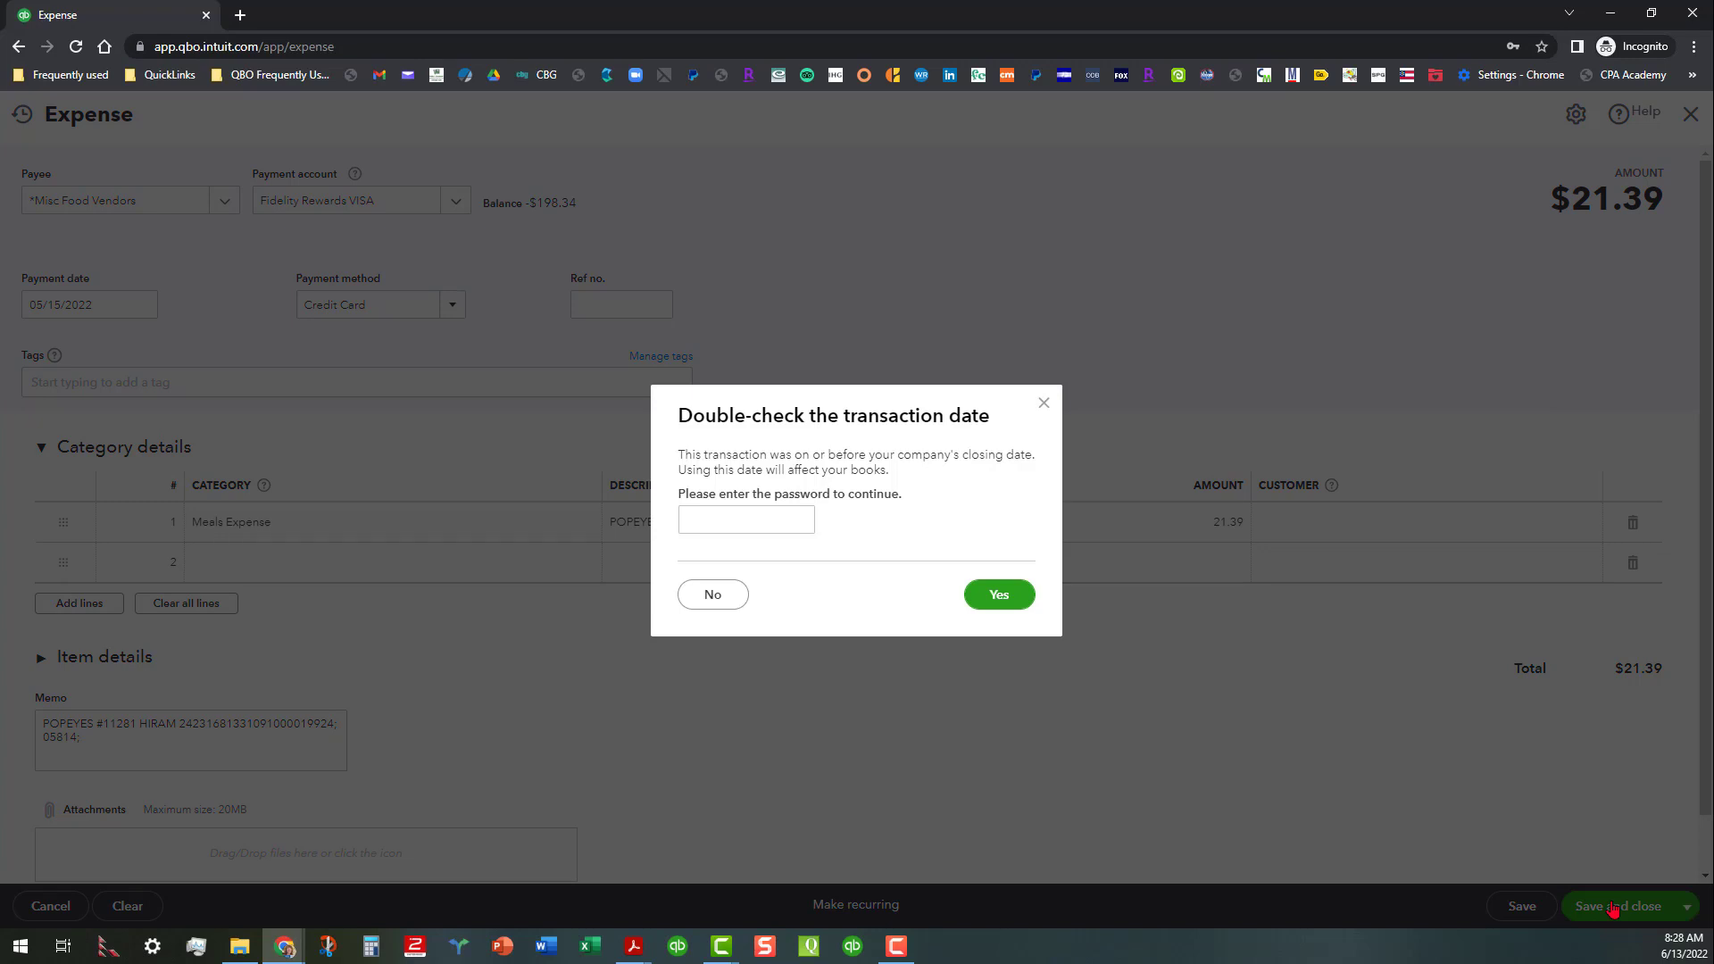
pyautogui.click(769, 515)
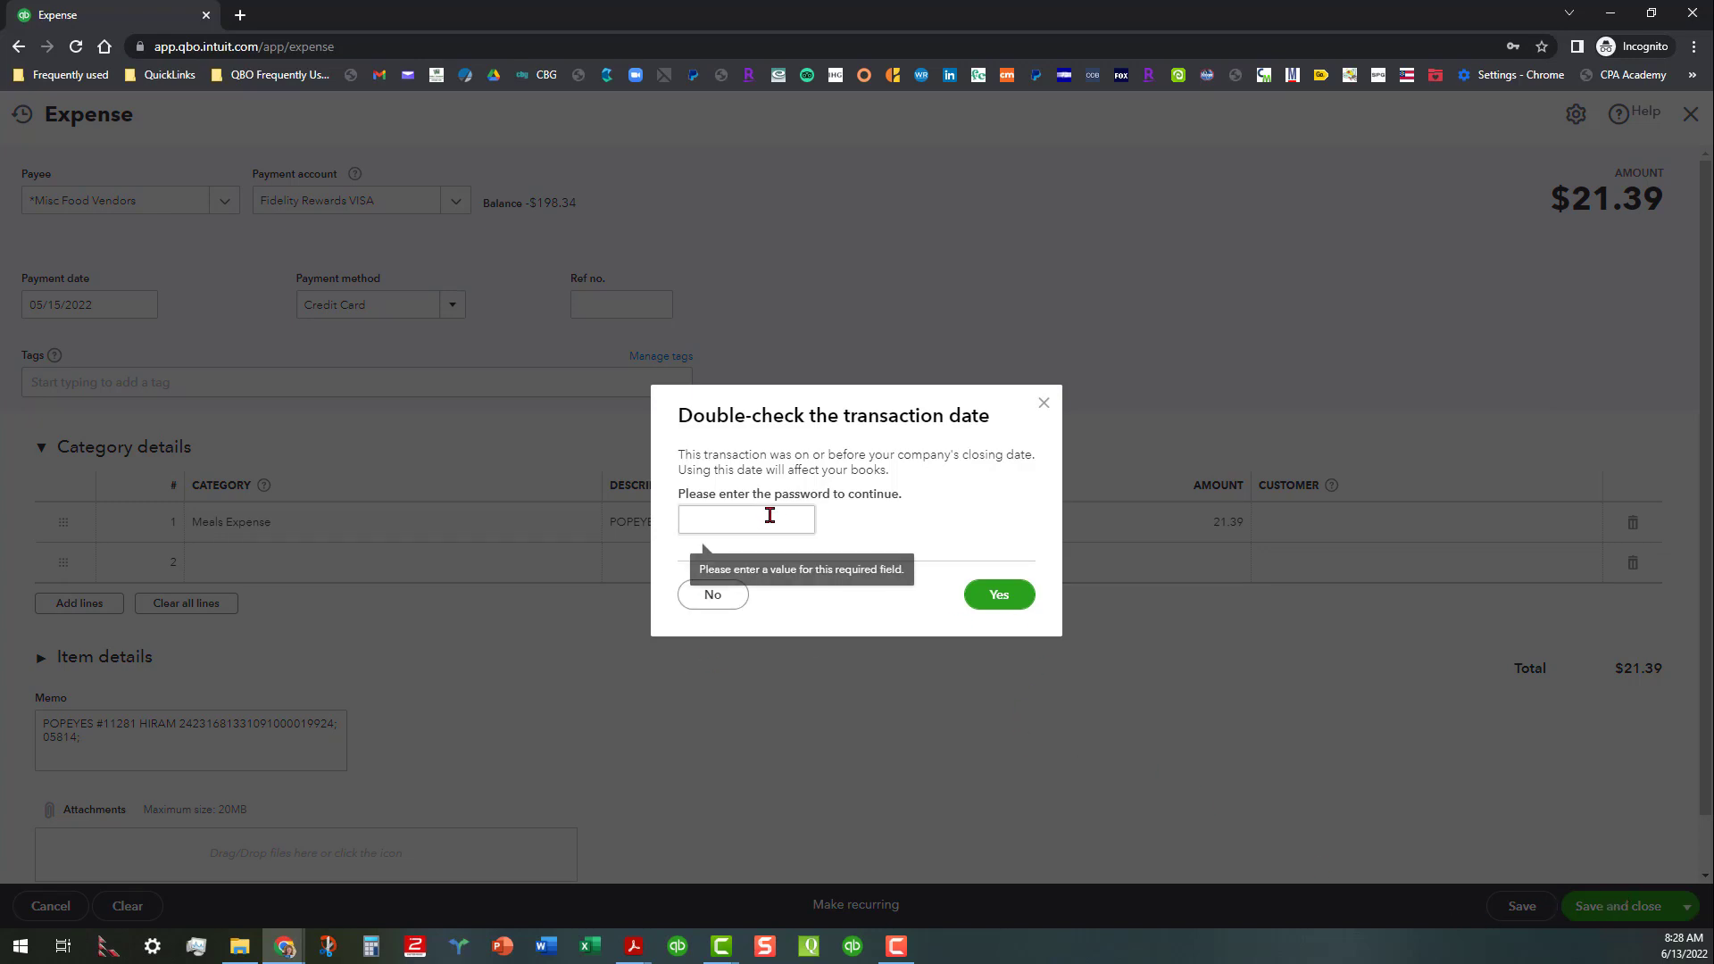
pyautogui.click(770, 515)
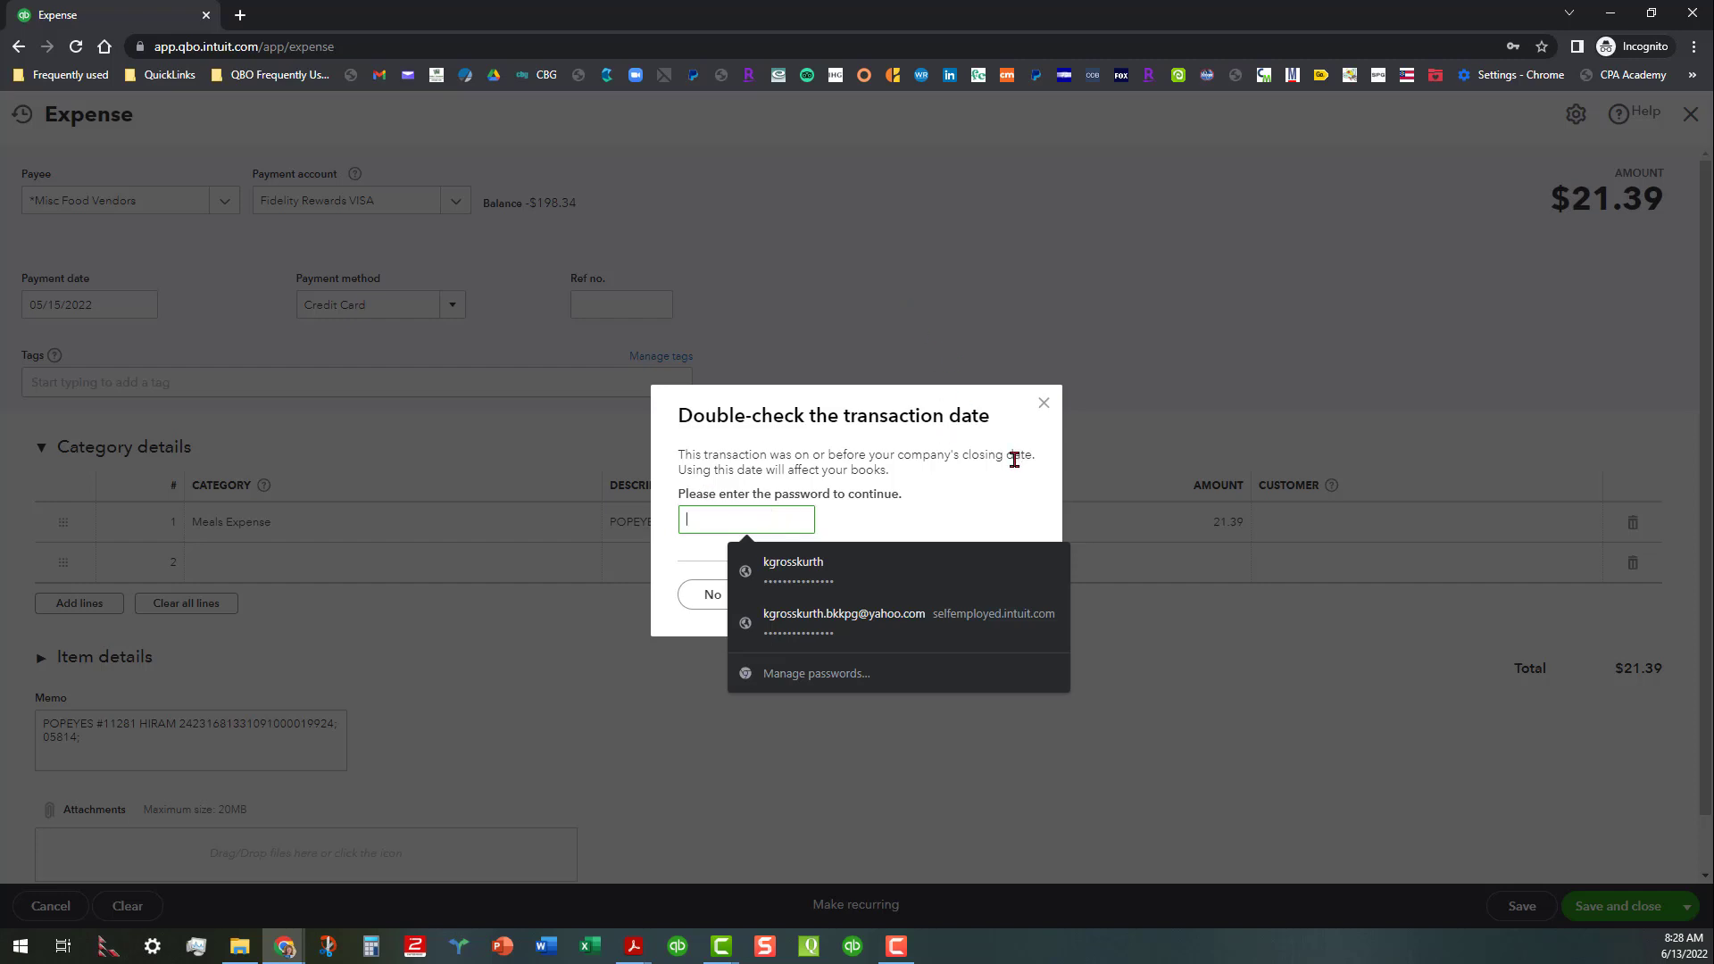
pyautogui.click(1145, 419)
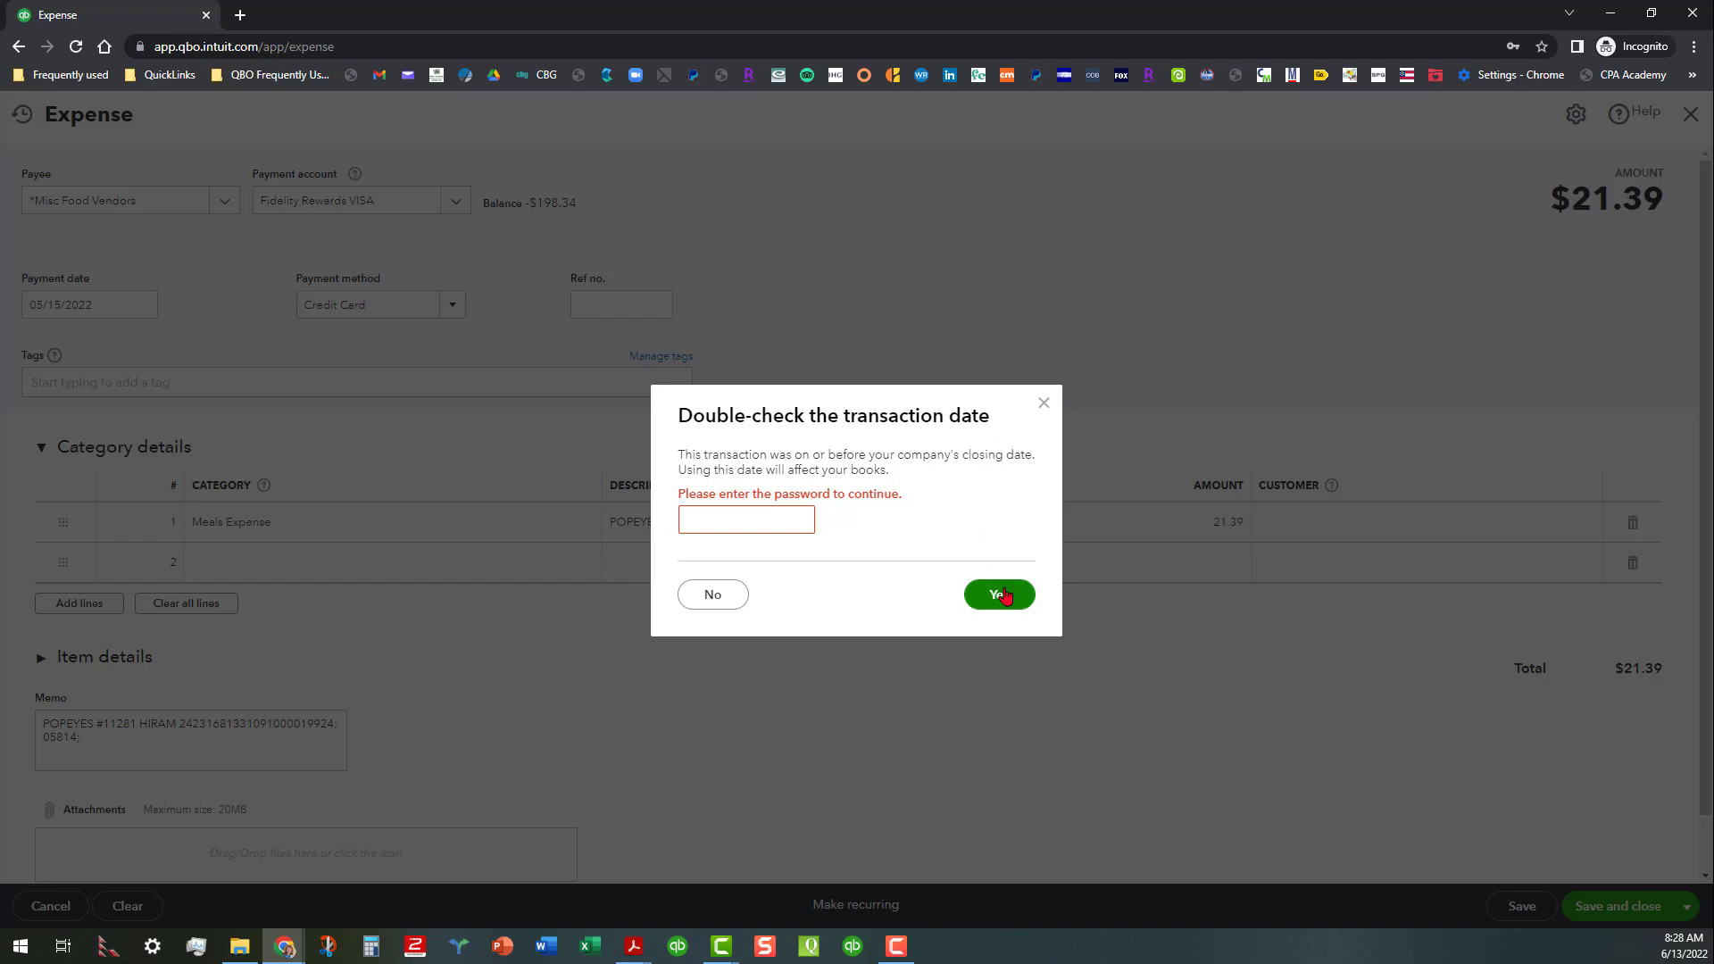
pyautogui.click(712, 596)
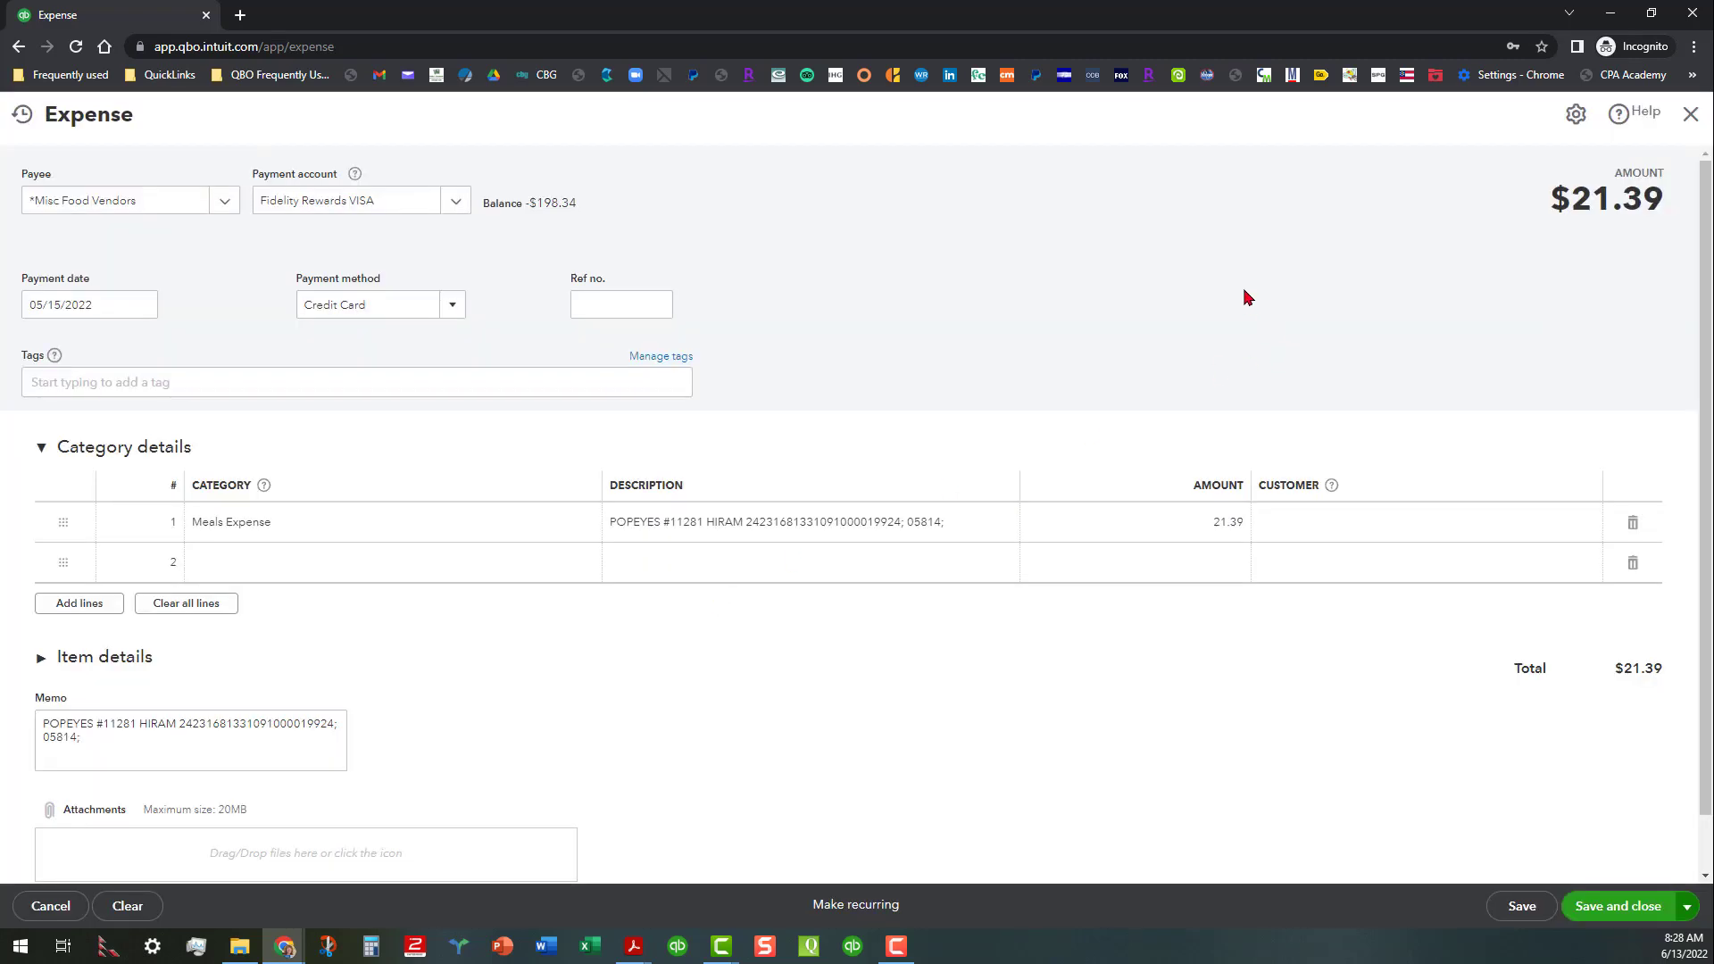
pyautogui.click(1691, 118)
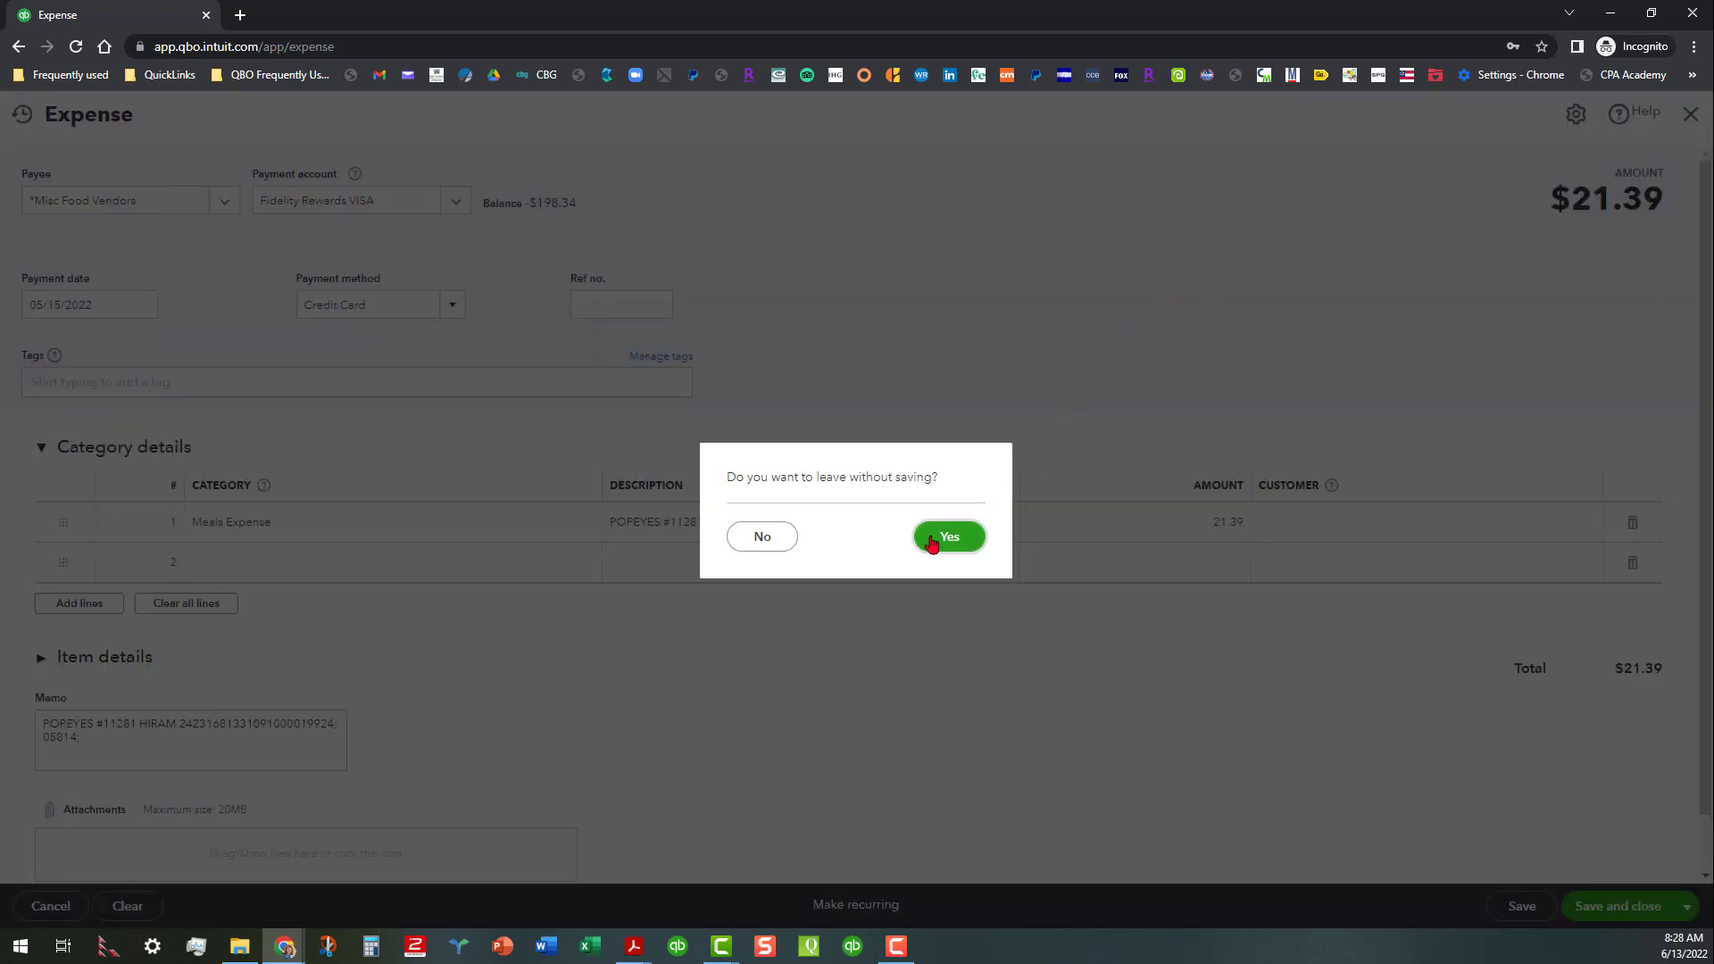
pyautogui.click(958, 538)
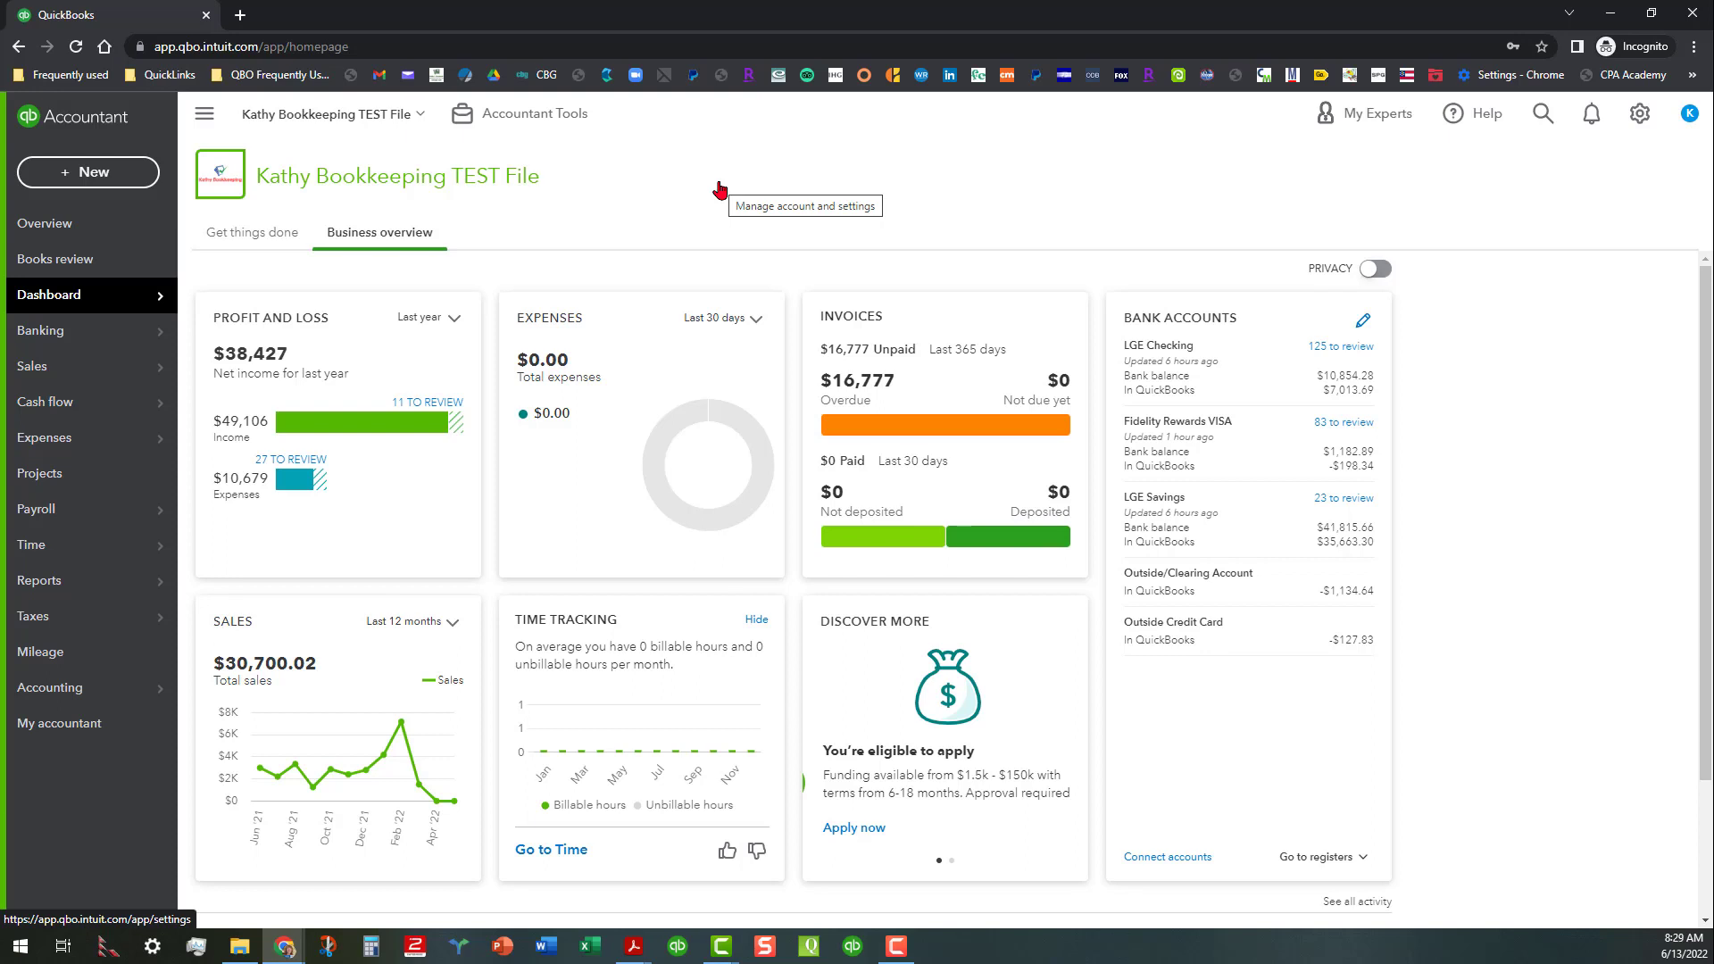
# Step: Review the Close the books settings in the advanced Accounting section and leave the account settings
pyautogui.click(1643, 116)
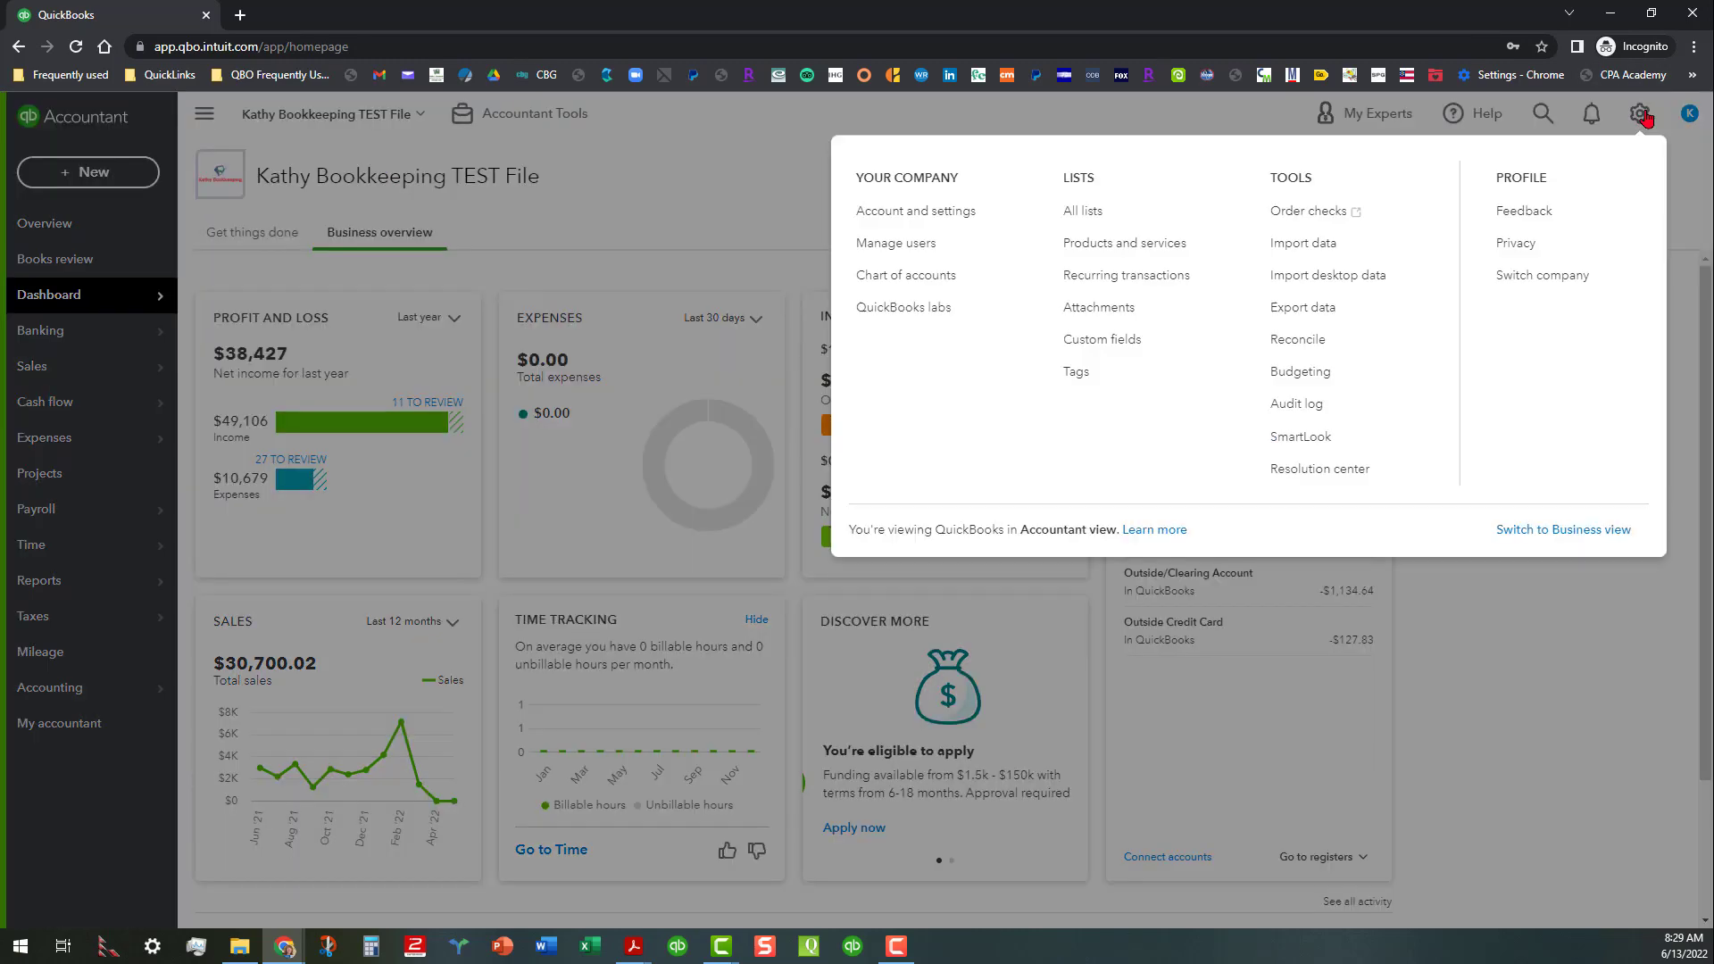
pyautogui.click(927, 211)
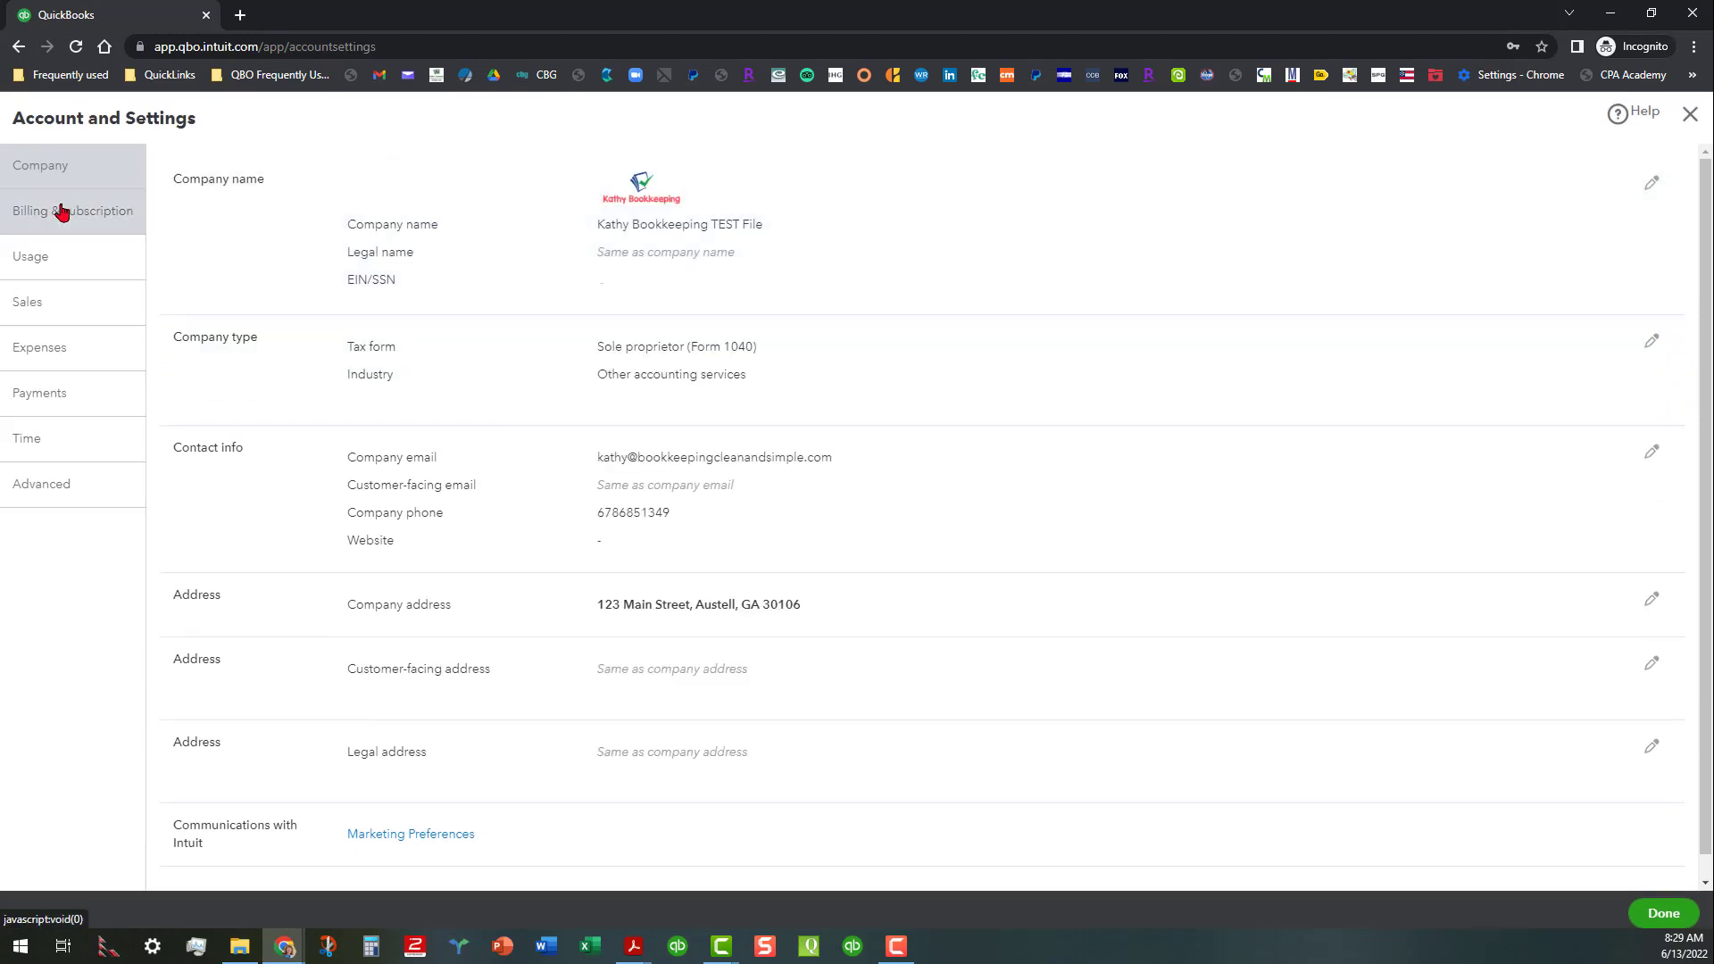
pyautogui.click(85, 495)
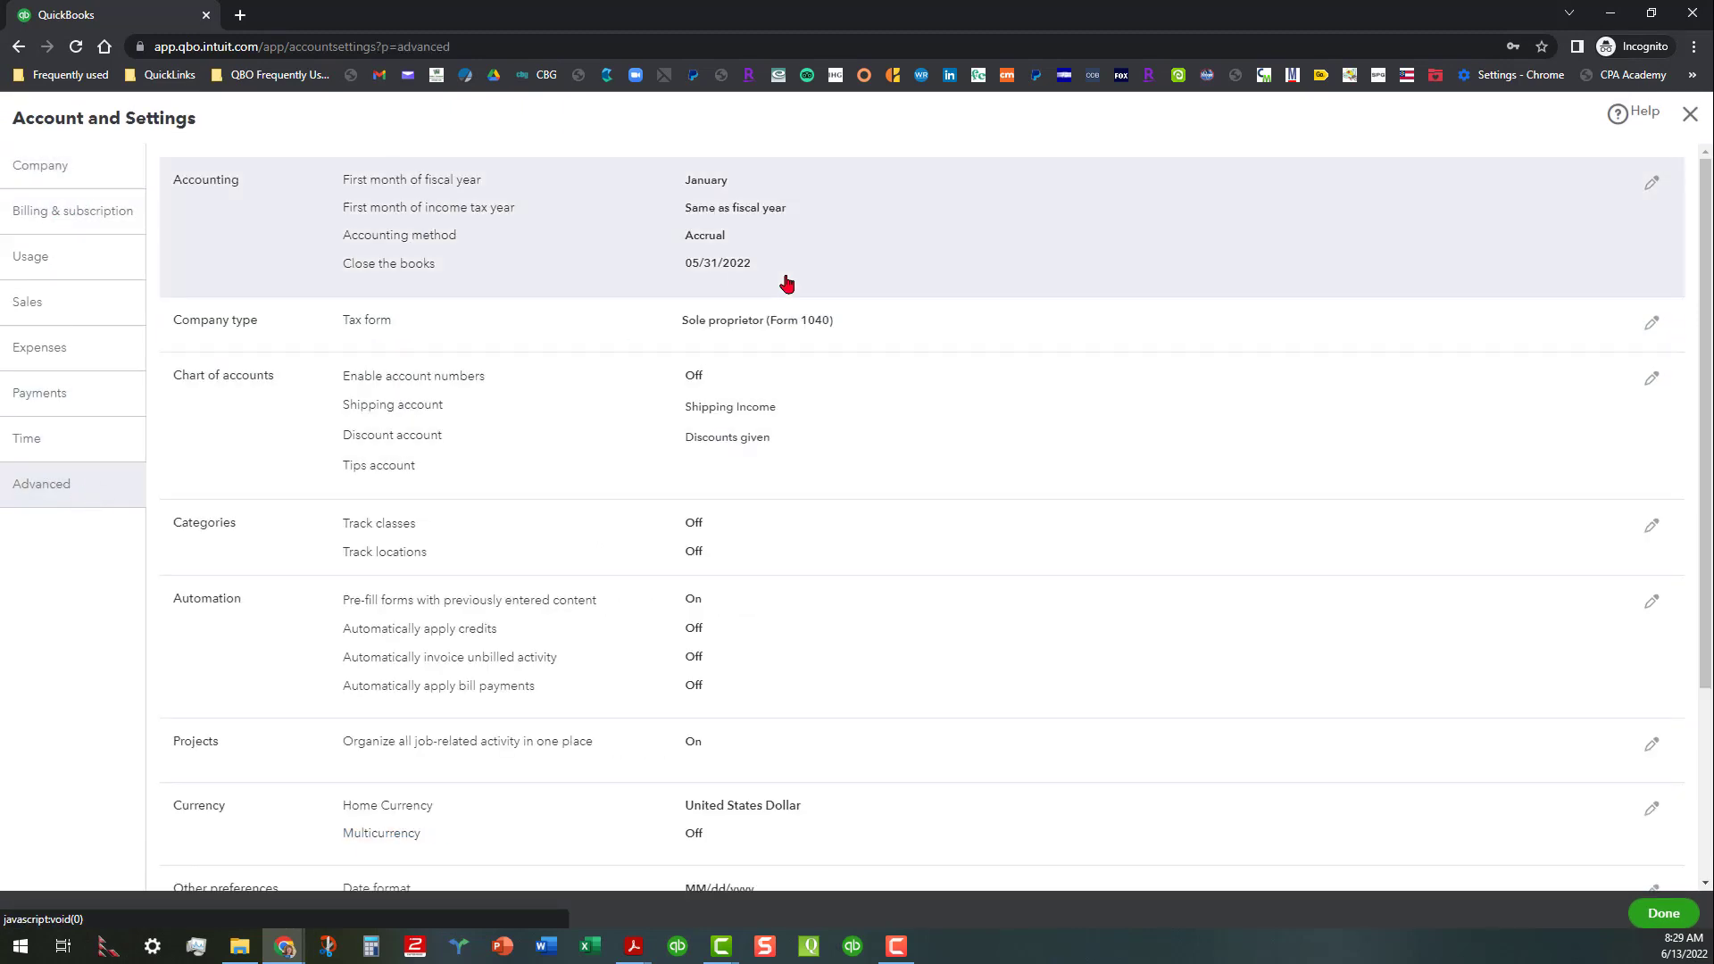
pyautogui.click(920, 252)
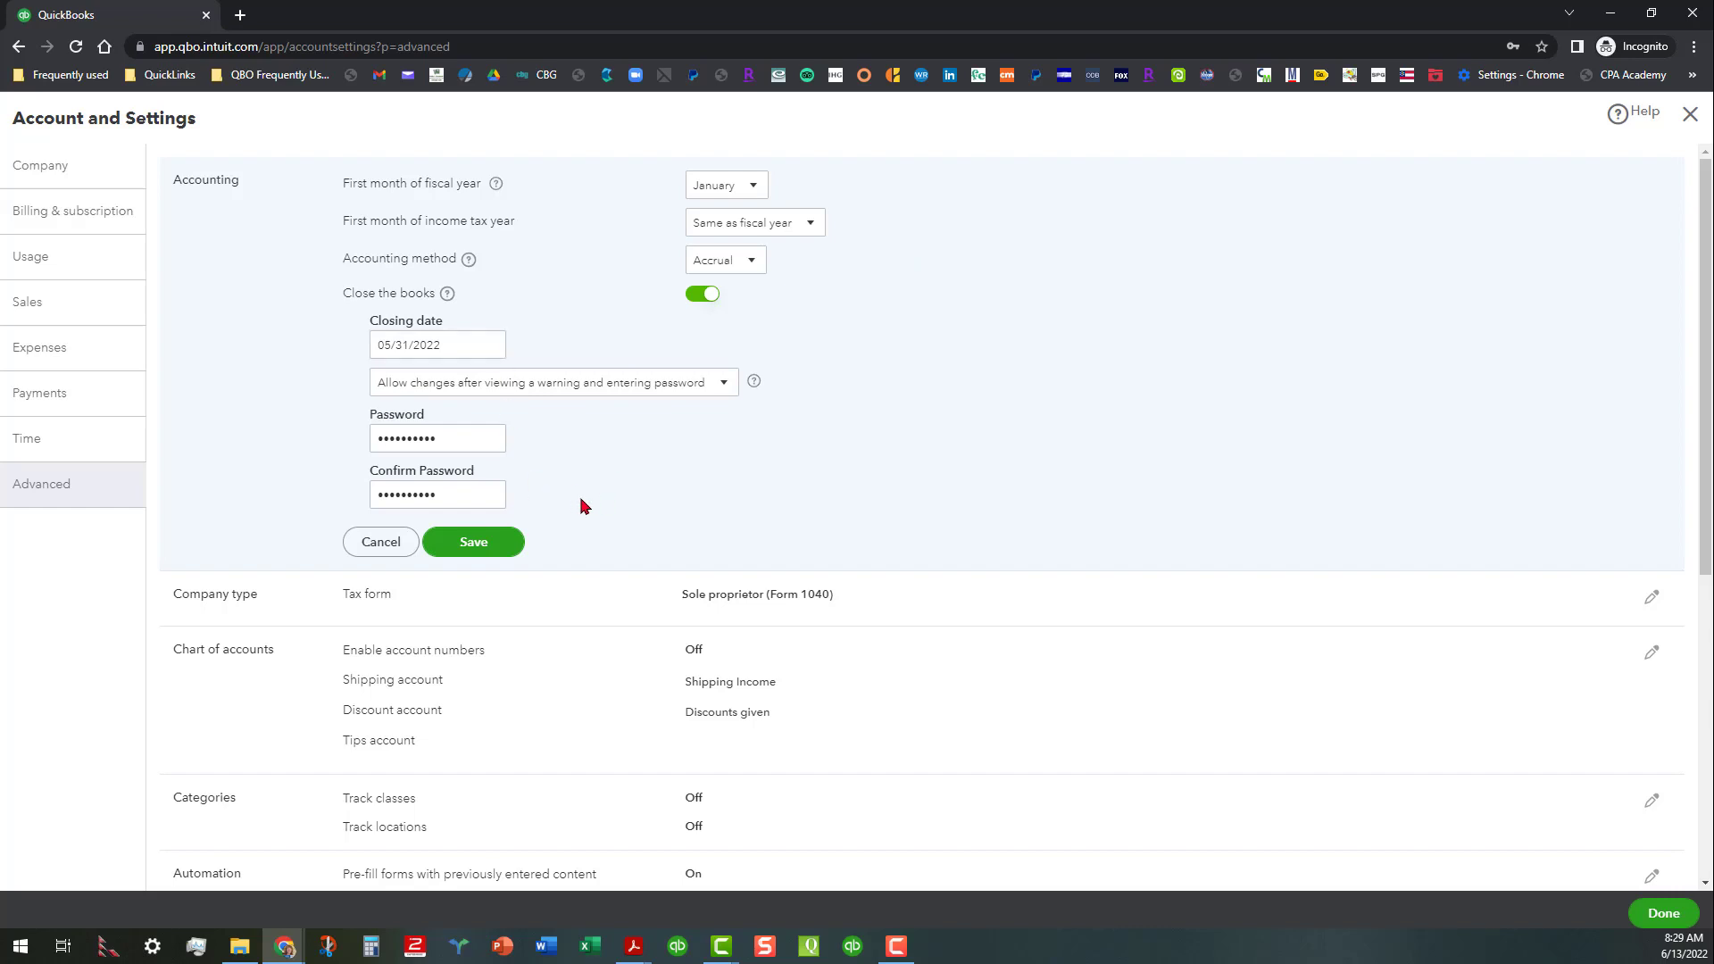
pyautogui.click(1692, 117)
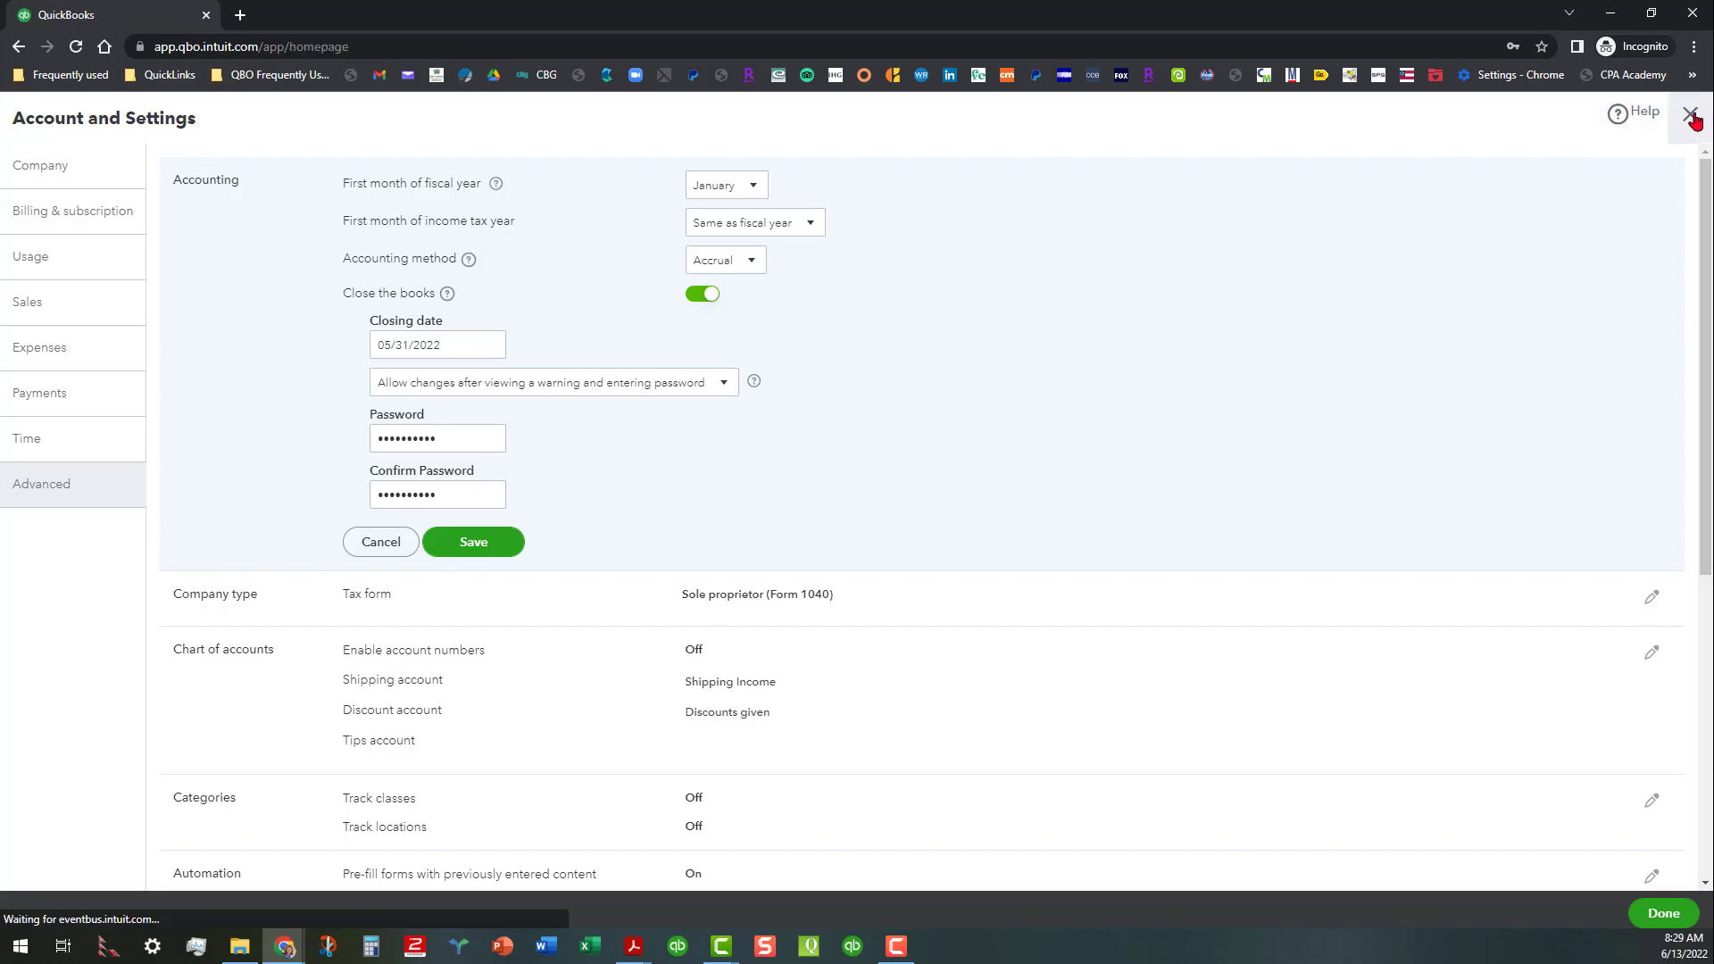